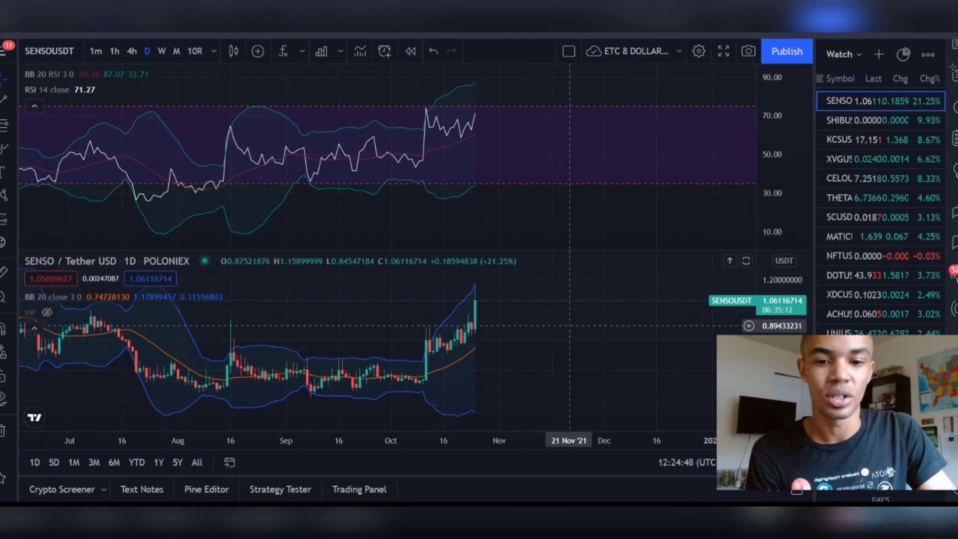
Expand the SENSO/USDT price pane and read the early-October and 8 October daily candles.
left_click(745, 260)
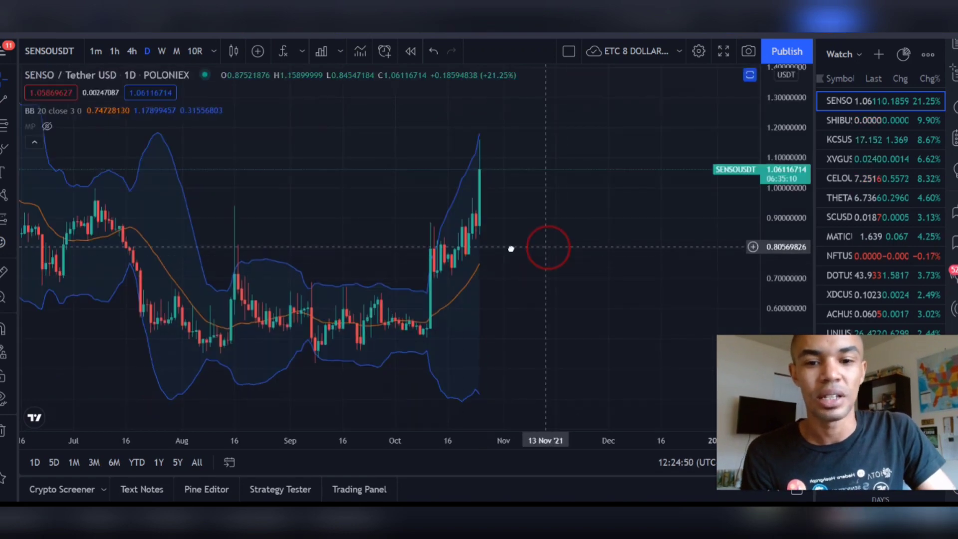
scroll(525, 251, "down", 2)
scroll(576, 255, "down", 3)
scroll(581, 292, "up", 2)
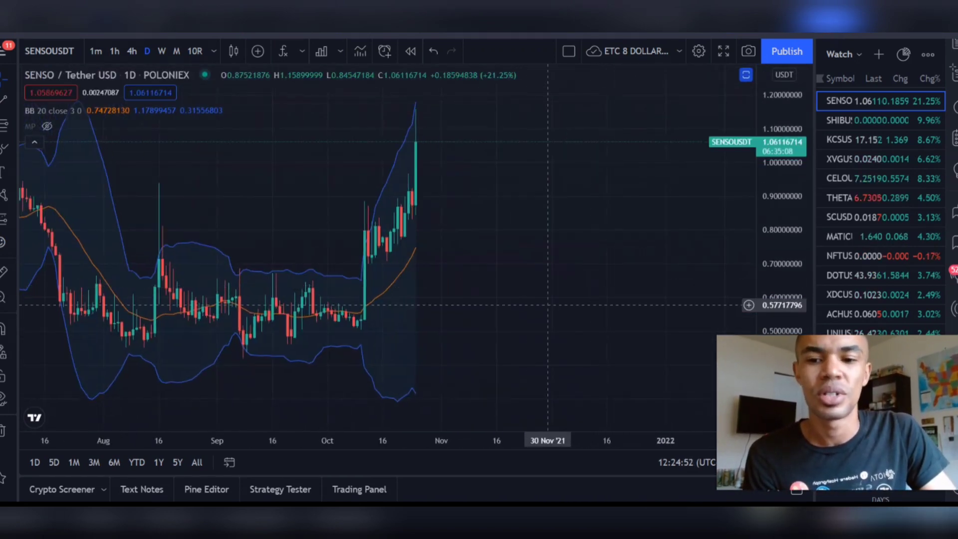
scroll(581, 289, "up", 1)
scroll(653, 254, "up", 1)
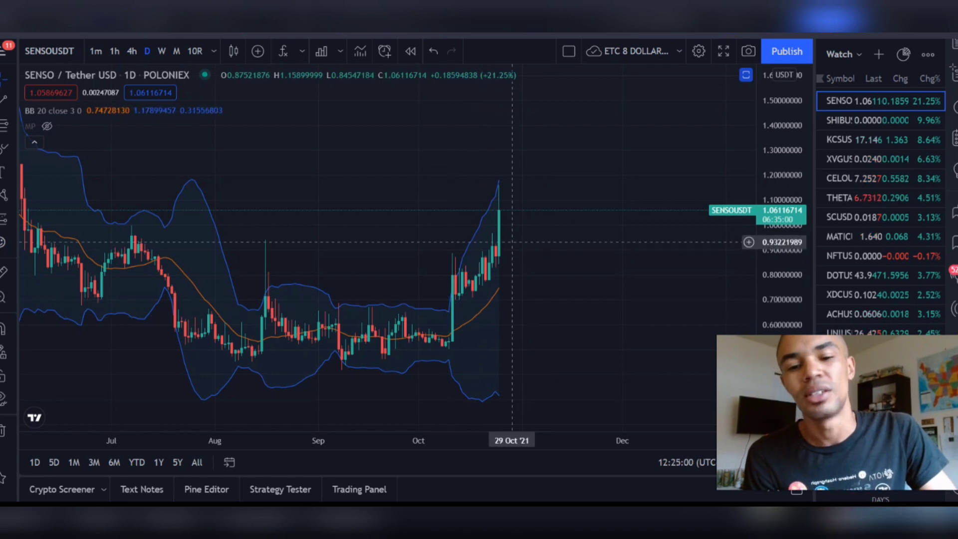
left_click(435, 298)
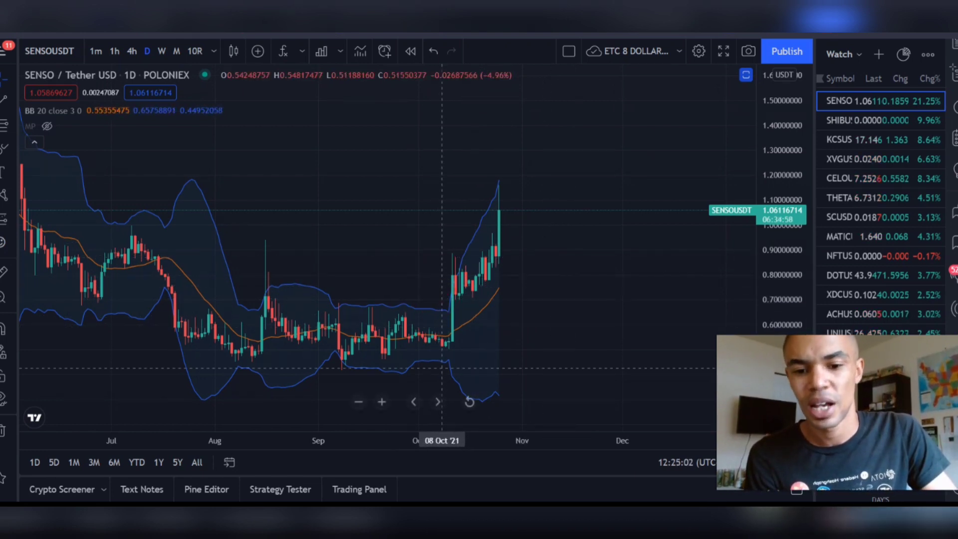
left_click(443, 372)
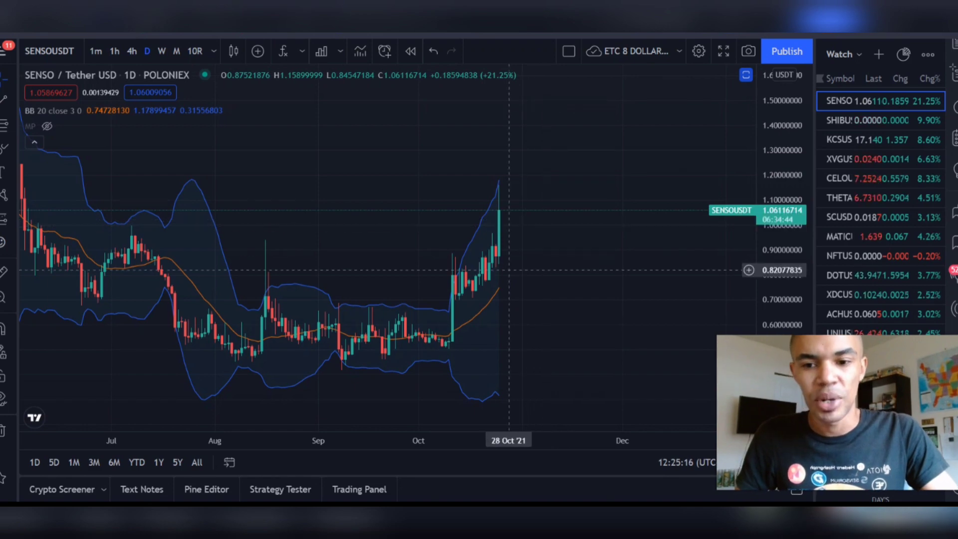
Pan the daily SENSO/USDT chart back to April, then toward the latest candles.
left_click_drag(403, 321, 500, 290)
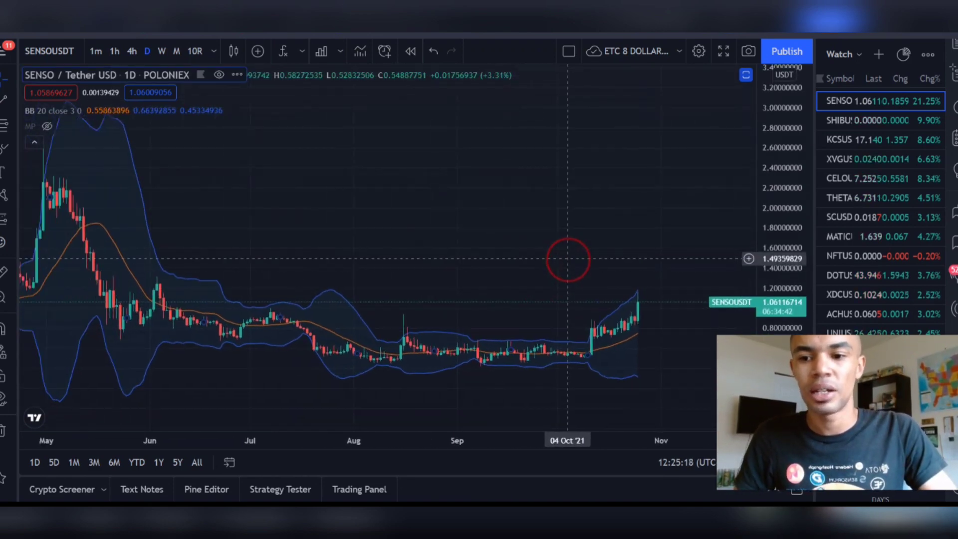
left_click_drag(221, 311, 385, 290)
scroll(363, 289, "down", 2)
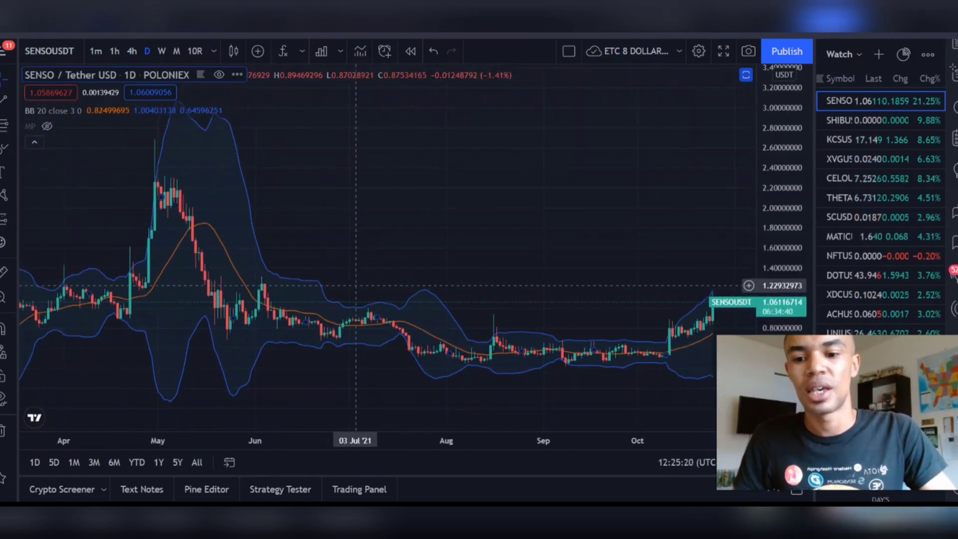
scroll(368, 291, "down", 1)
scroll(375, 292, "down", 1)
scroll(378, 295, "down", 1)
left_click_drag(378, 294, 335, 297)
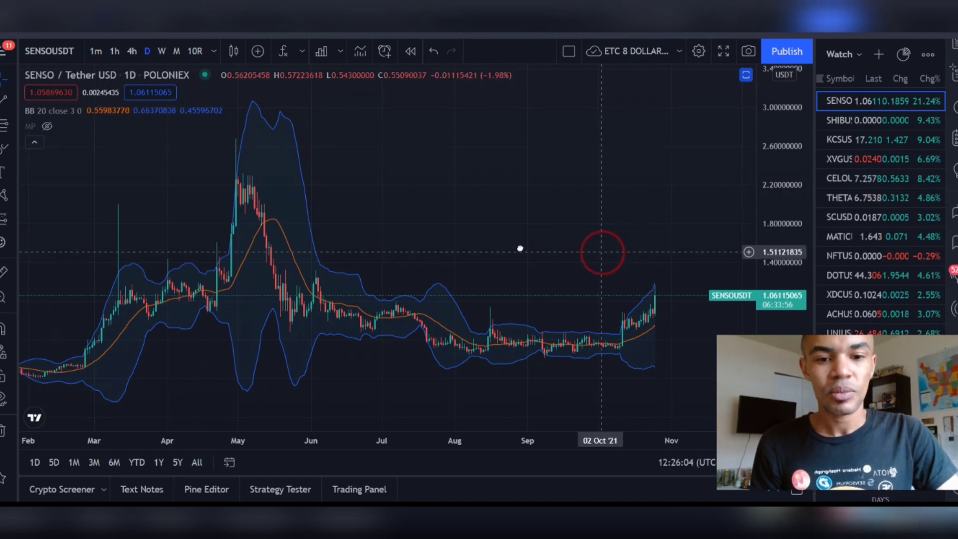
mouse_move(603, 253)
left_mouse_down()
mouse_move(452, 227)
mouse_move(466, 248)
left_mouse_up()
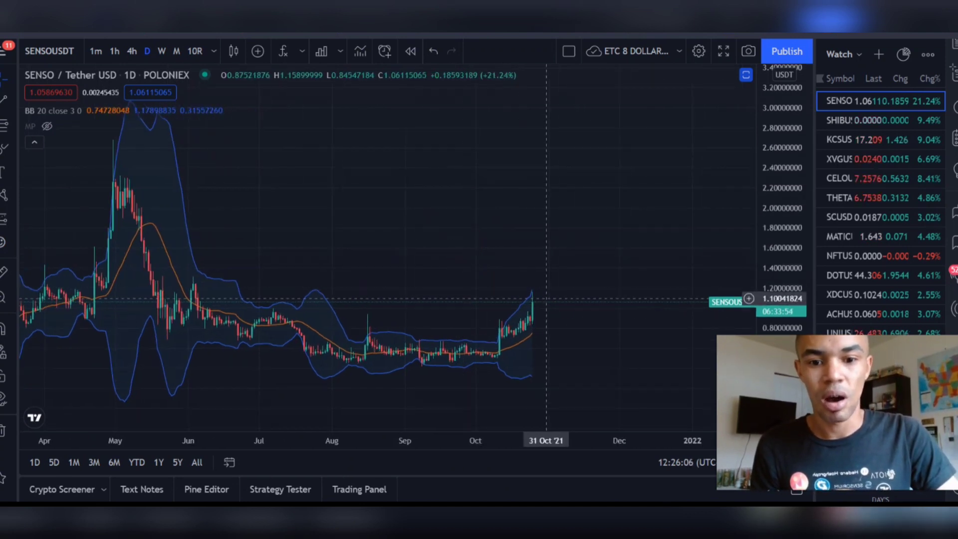
scroll(466, 248, "up", 3)
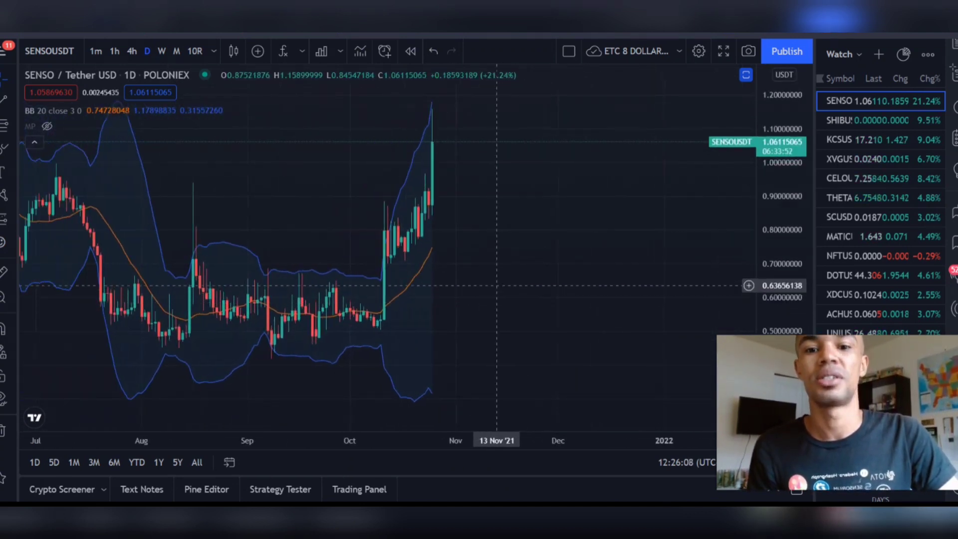
left_click_drag(490, 293, 473, 285)
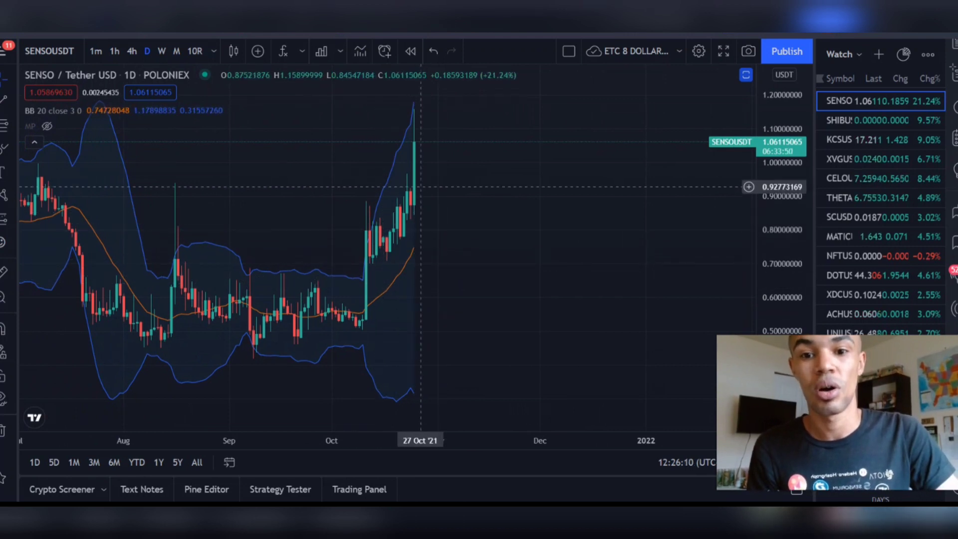
scroll(450, 203, "up", 1)
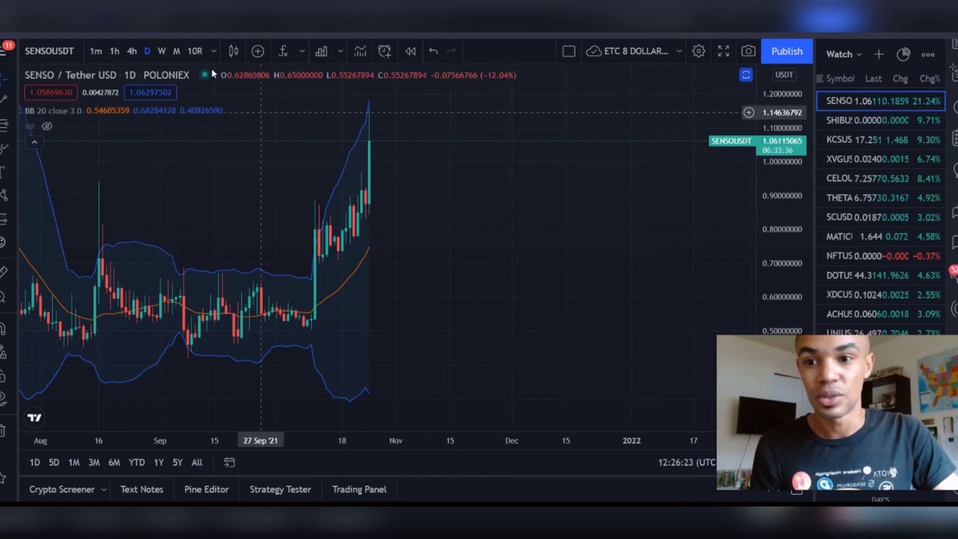
left_click(132, 51)
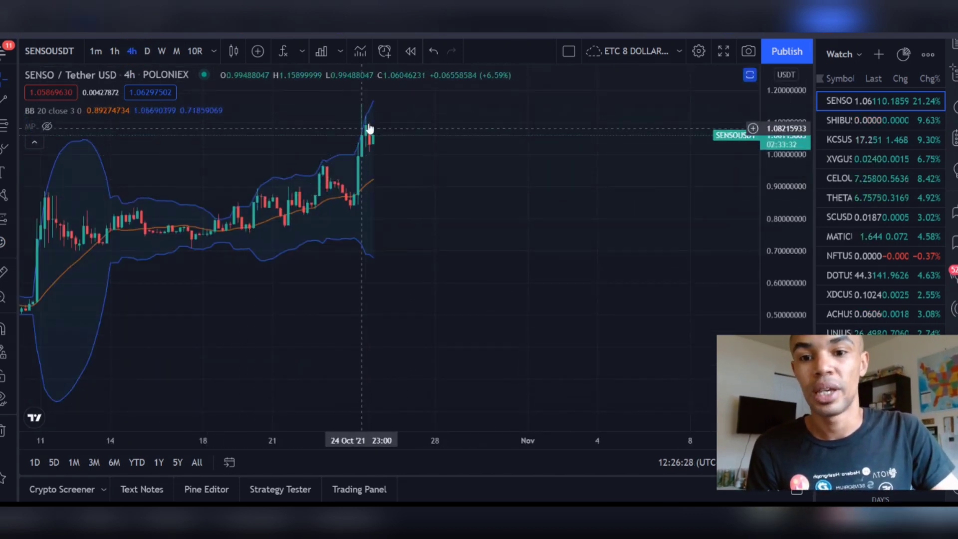
scroll(369, 131, "up", 3)
left_click_drag(267, 171, 428, 199)
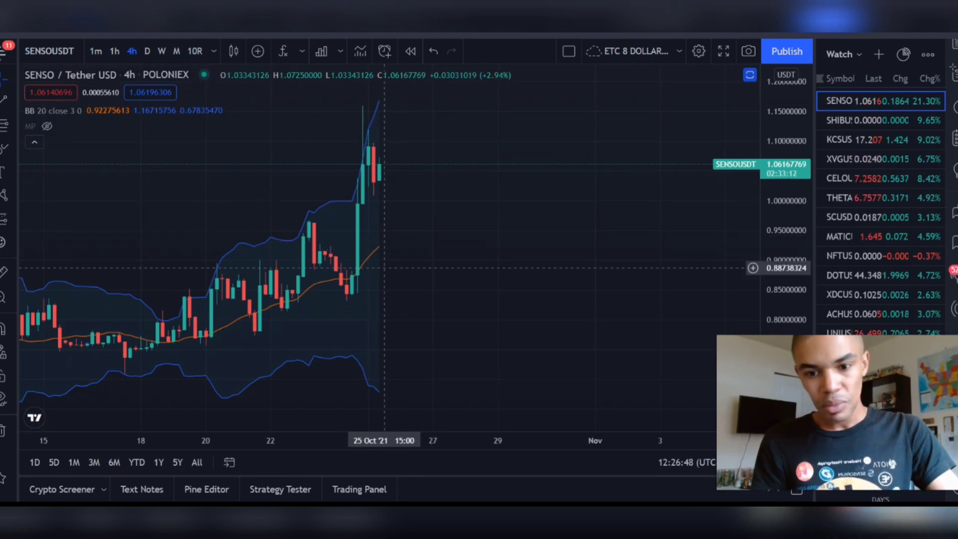
scroll(379, 263, "down", 2)
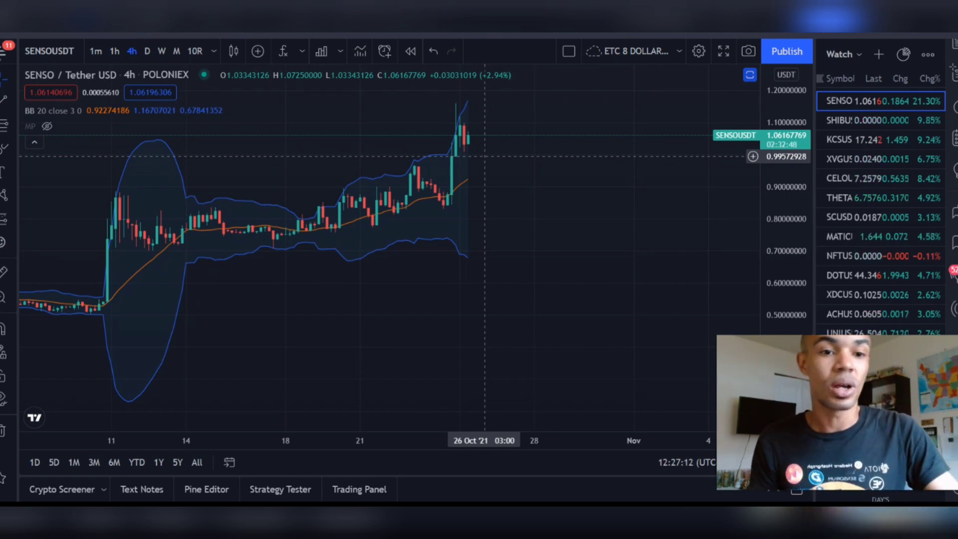
scroll(479, 161, "right", 2)
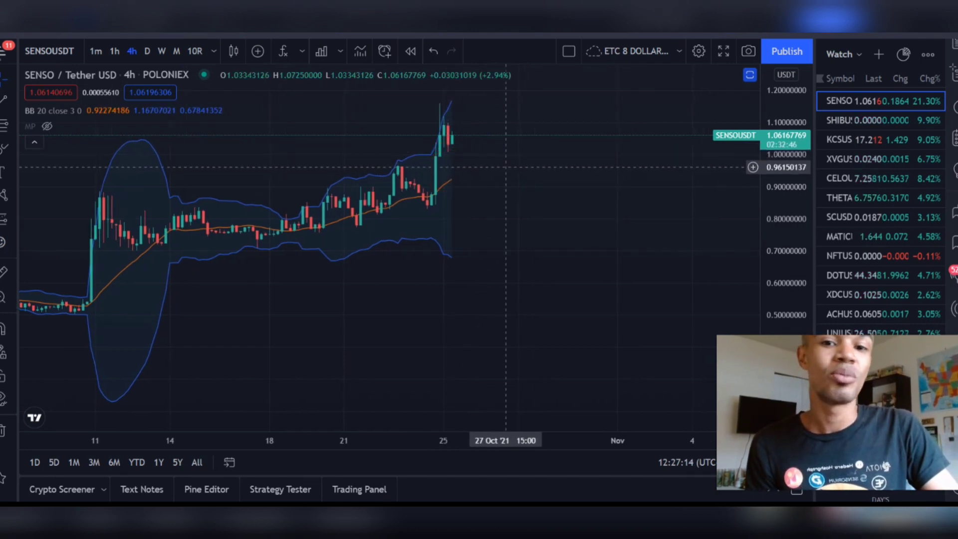
Pan the four-hour SENSO/USDT chart toward the most recent candles.
left_click_drag(506, 166, 455, 171)
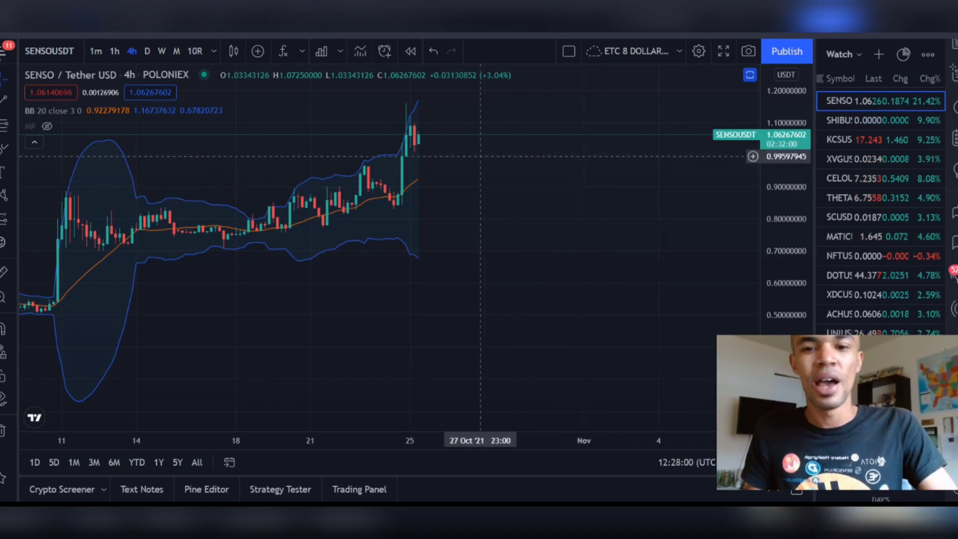
left_click_drag(477, 180, 466, 193)
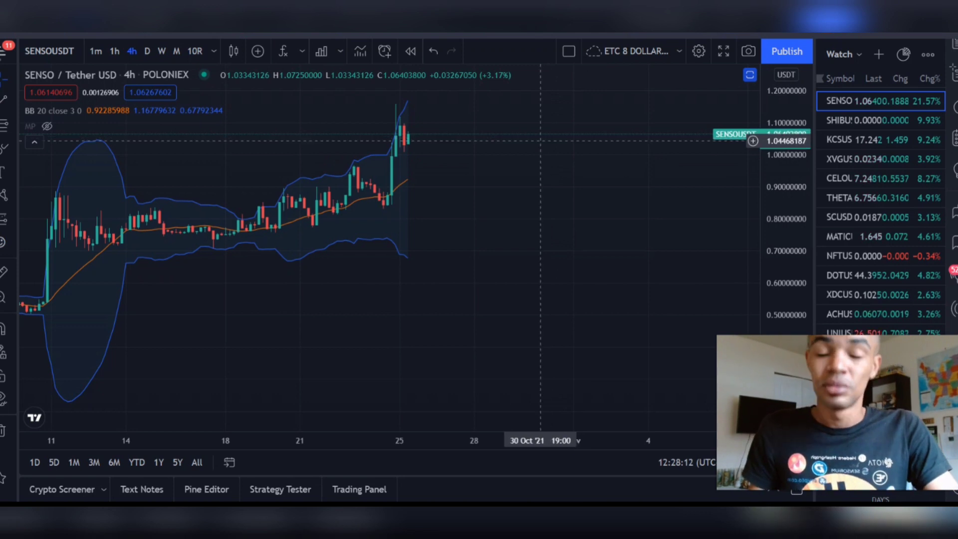
left_click_drag(491, 162, 456, 162)
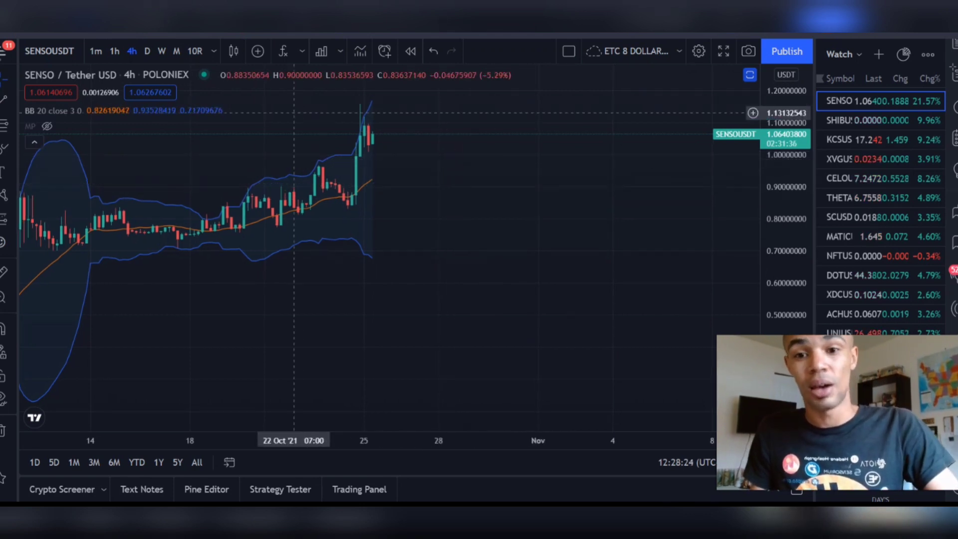
Switch SENSO/USDT to weekly candles, jump to the latest bars and centre them.
left_click(161, 52)
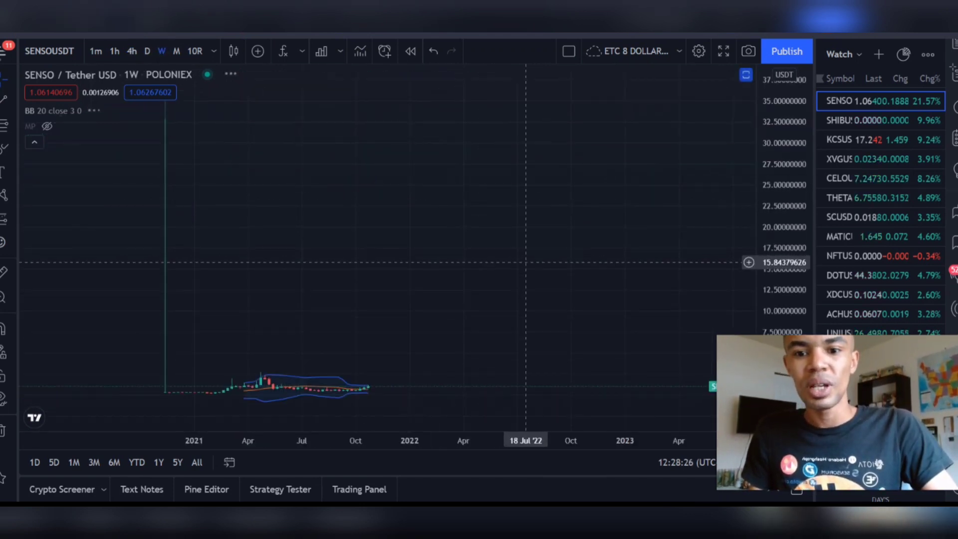
left_click(471, 401)
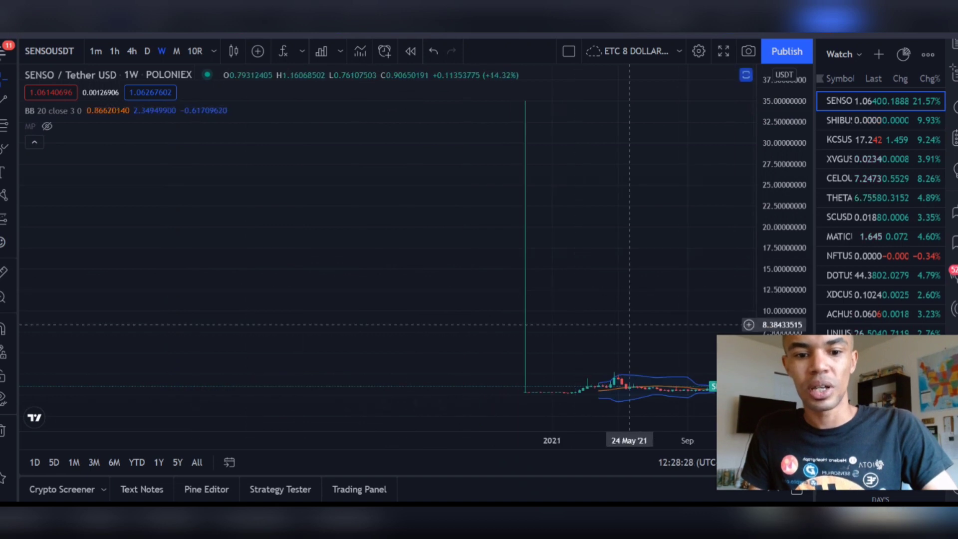
left_click_drag(626, 323, 442, 205)
scroll(385, 397, "up", 3)
scroll(363, 397, "up", 3)
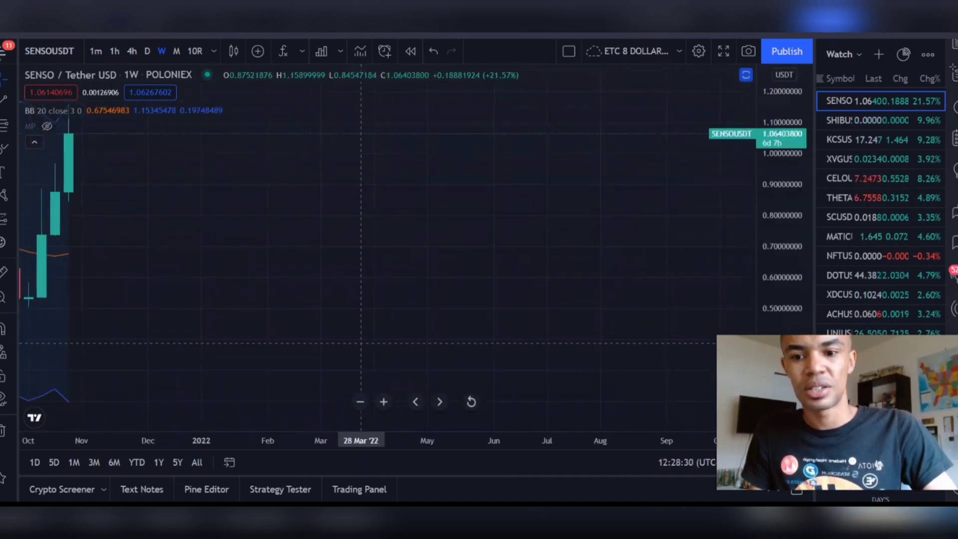
left_click_drag(391, 281, 407, 291)
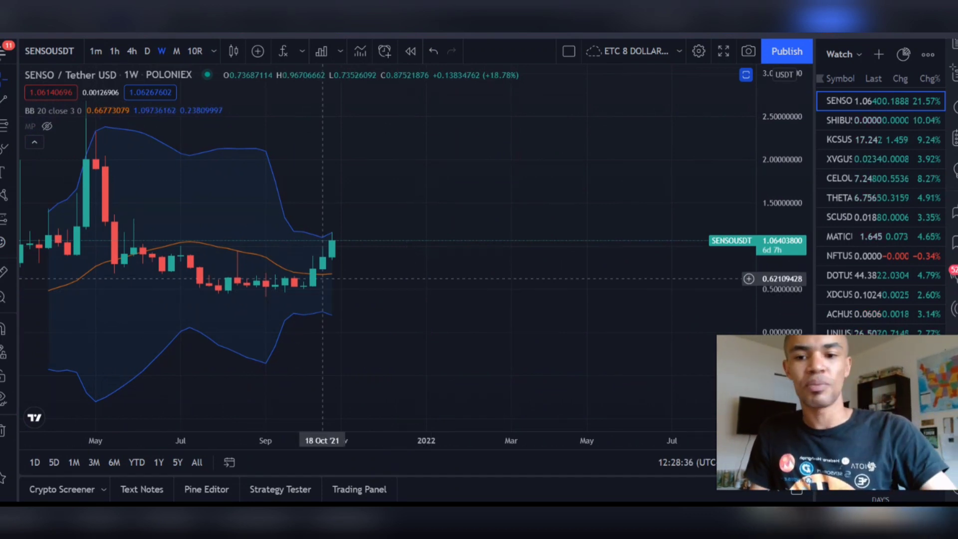
left_click(322, 317)
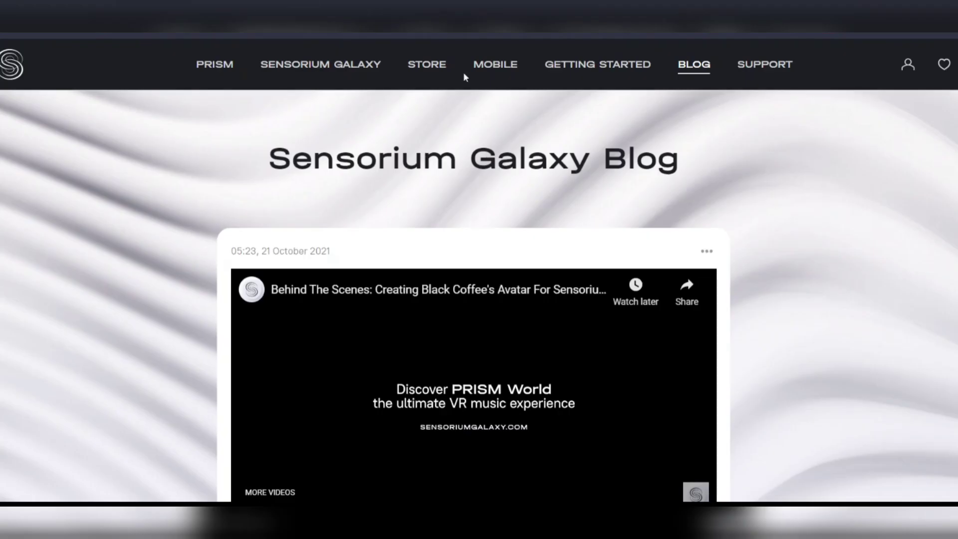
scroll(730, 191, "down", 3)
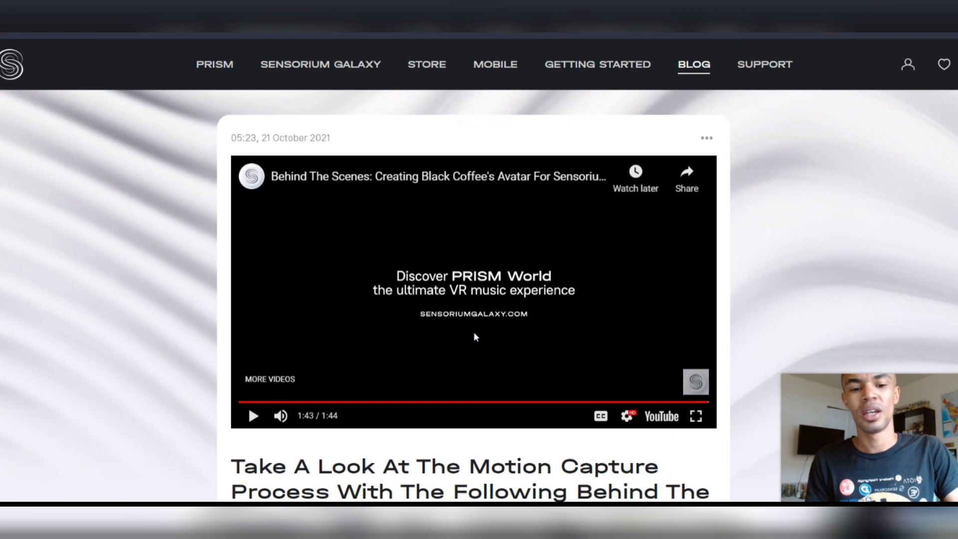
scroll(318, 287, "down", 3)
scroll(151, 287, "up", 3)
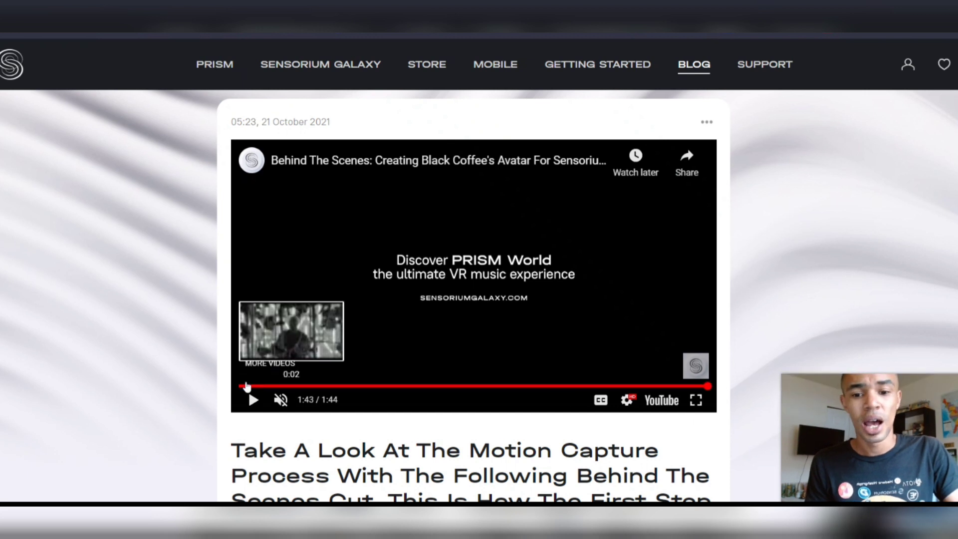
scroll(251, 374, "down", 2)
scroll(244, 352, "up", 2)
scroll(244, 348, "down", 3)
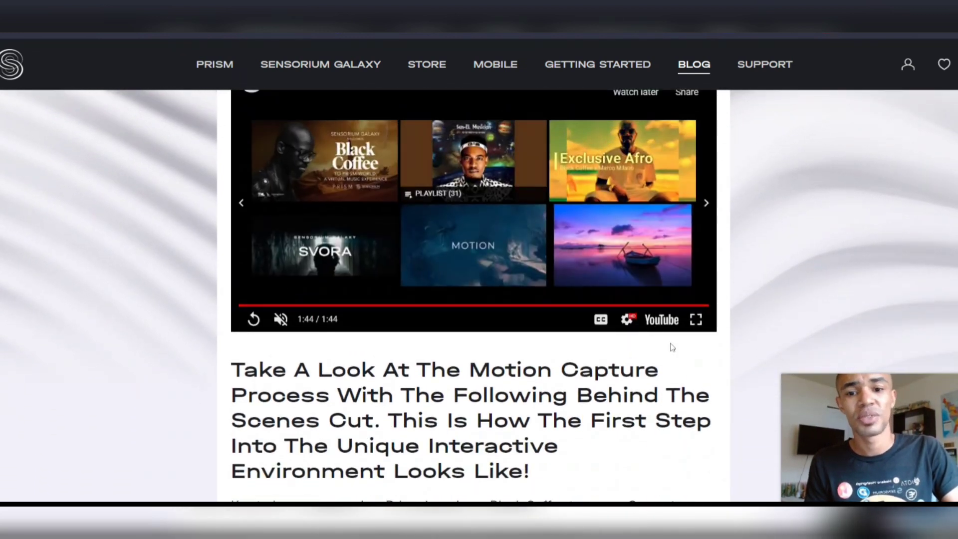
Replay the Black Coffee avatar video from the start.
left_click(254, 320)
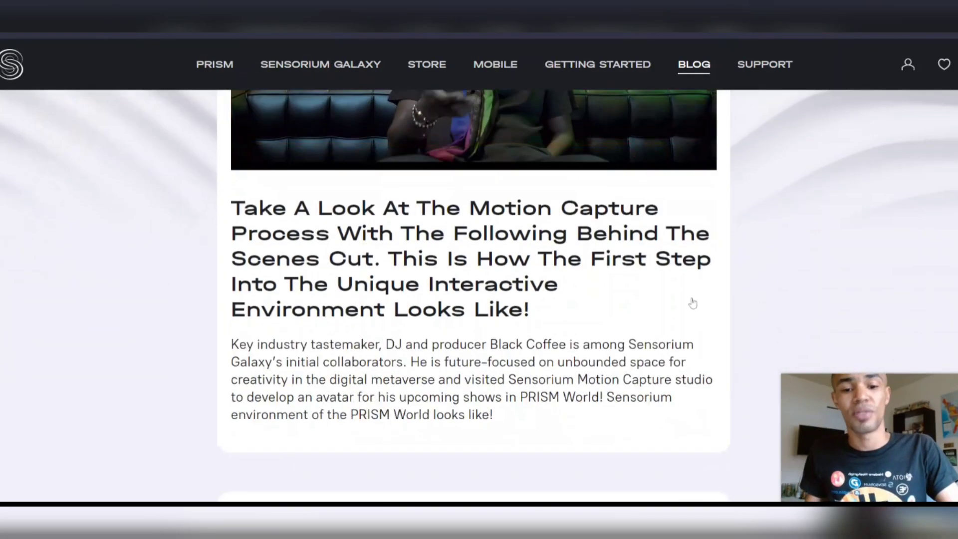
scroll(692, 303, "down", 4)
scroll(692, 307, "down", 2)
Restart the Carl Cox avatar video from the beginning.
left_click(254, 307)
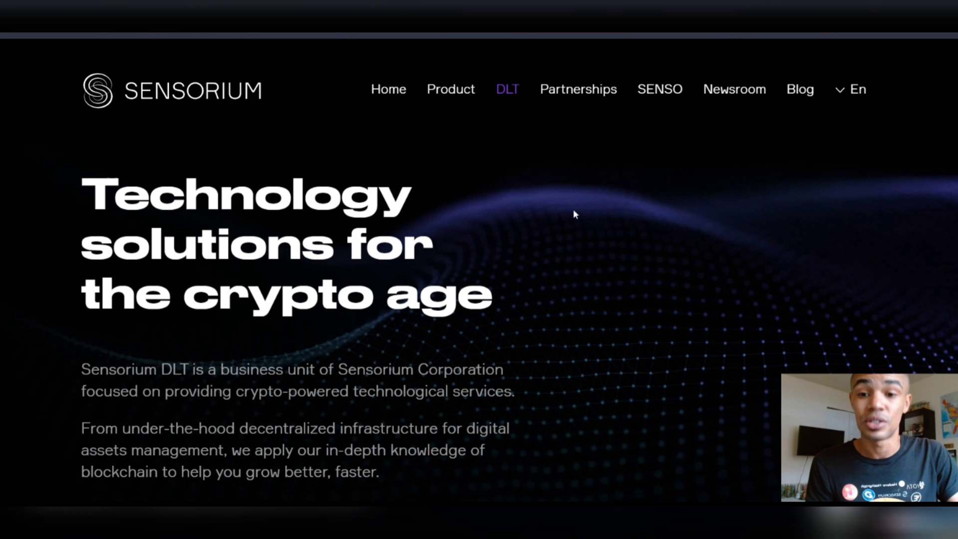
scroll(574, 210, "down", 2)
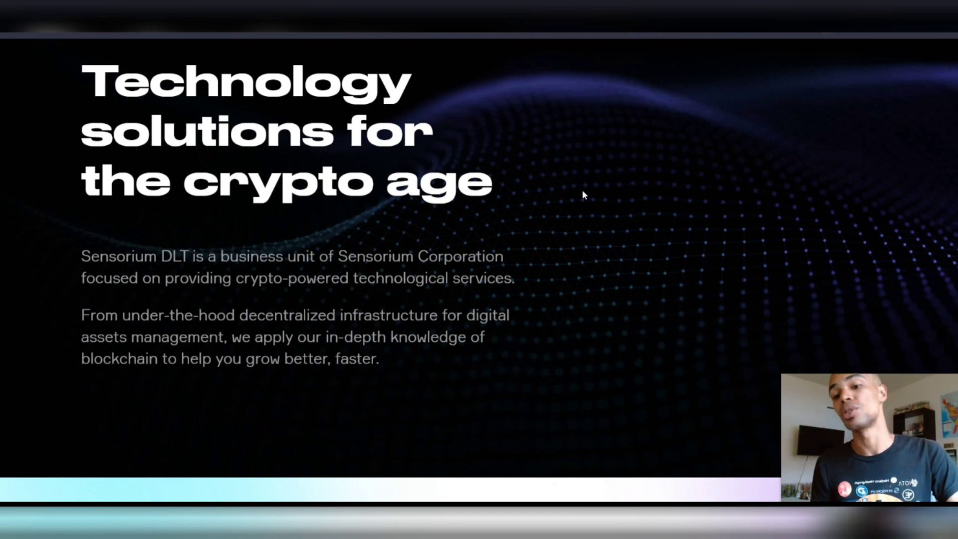
scroll(583, 191, "down", 2)
scroll(584, 188, "down", 4)
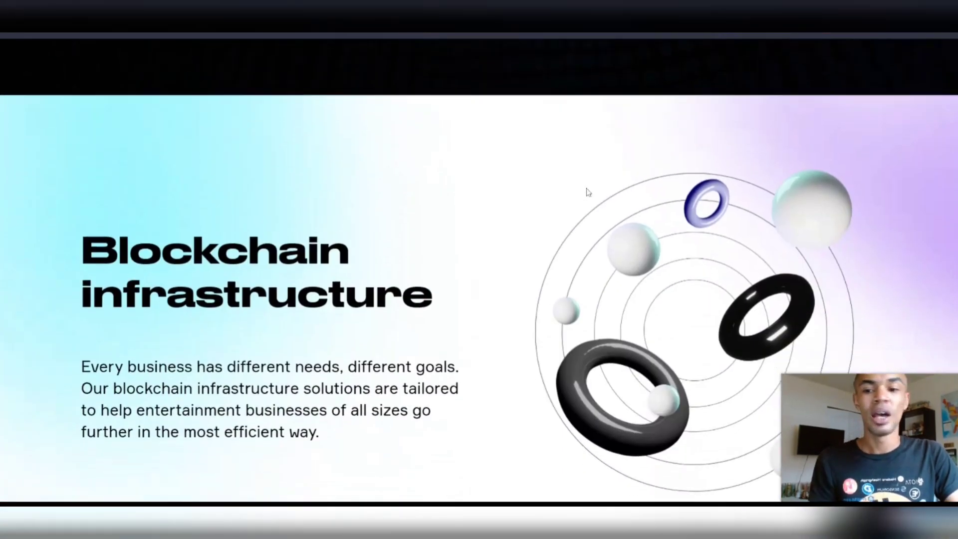
scroll(452, 192, "down", 3)
scroll(488, 186, "down", 2)
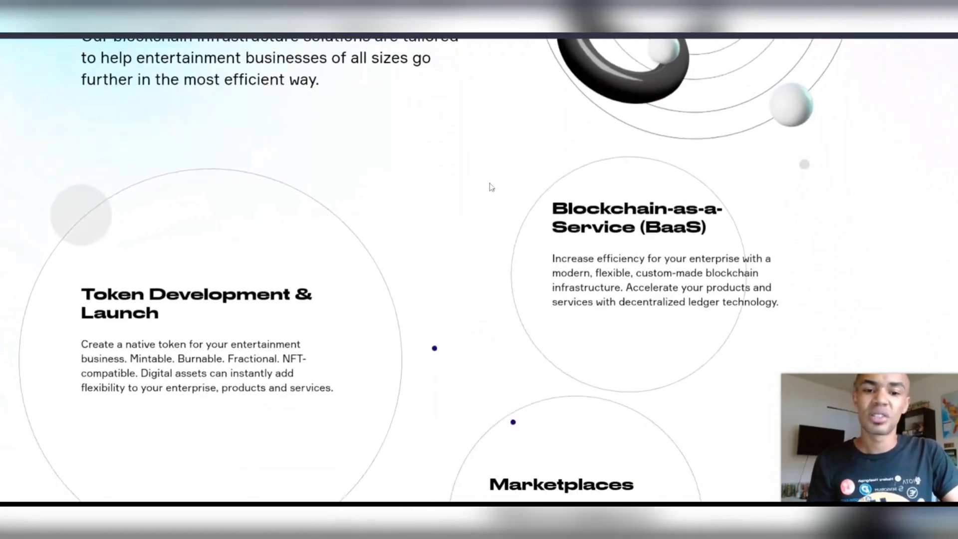
scroll(472, 208, "down", 2)
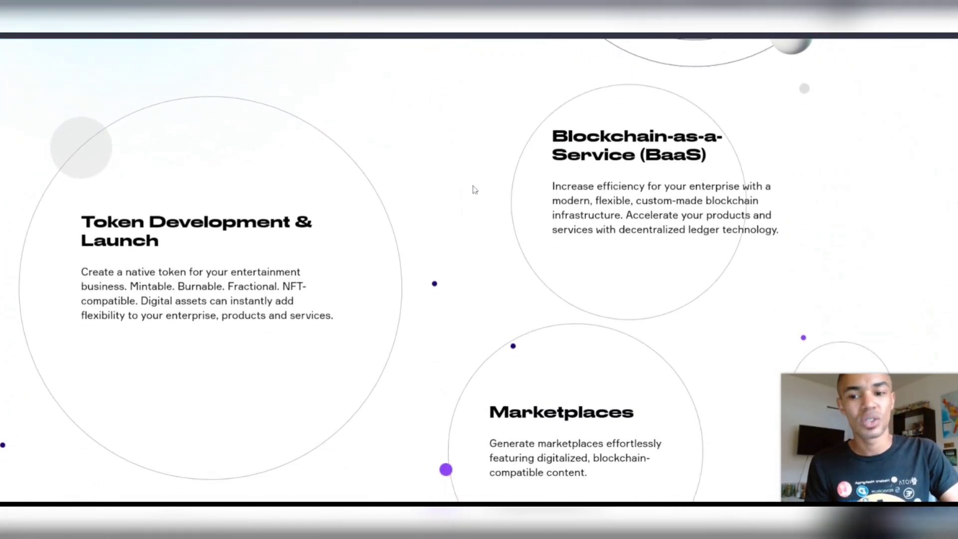
scroll(503, 180, "down", 2)
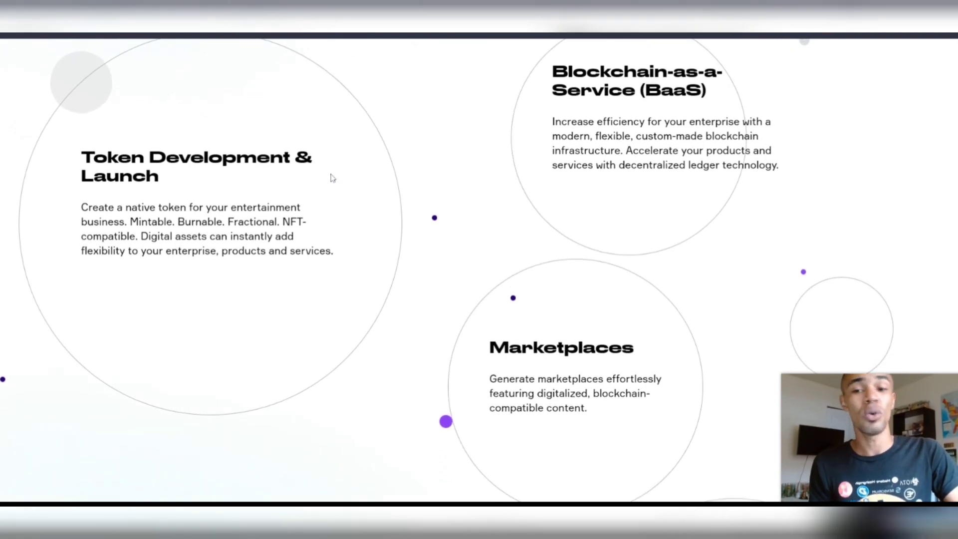
scroll(195, 200, "down", 2)
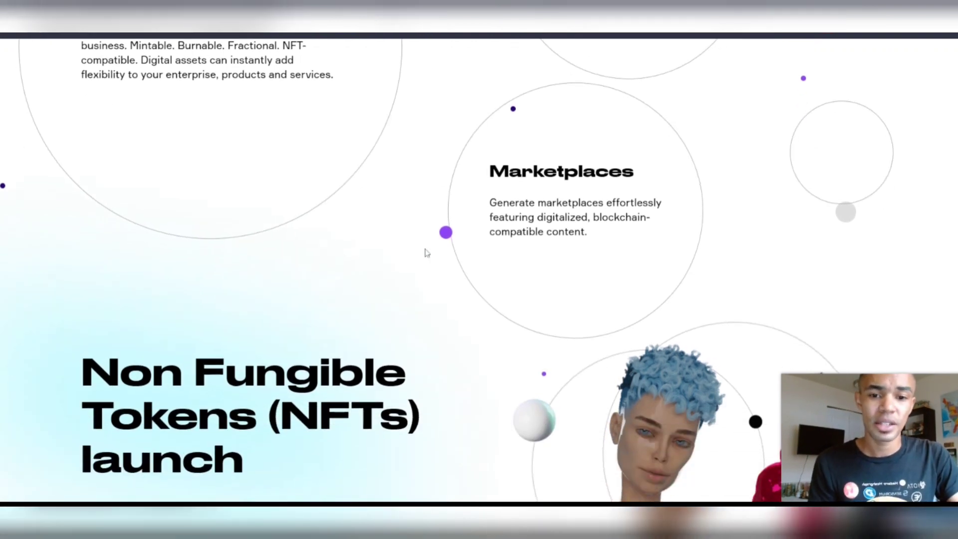
scroll(404, 258, "down", 2)
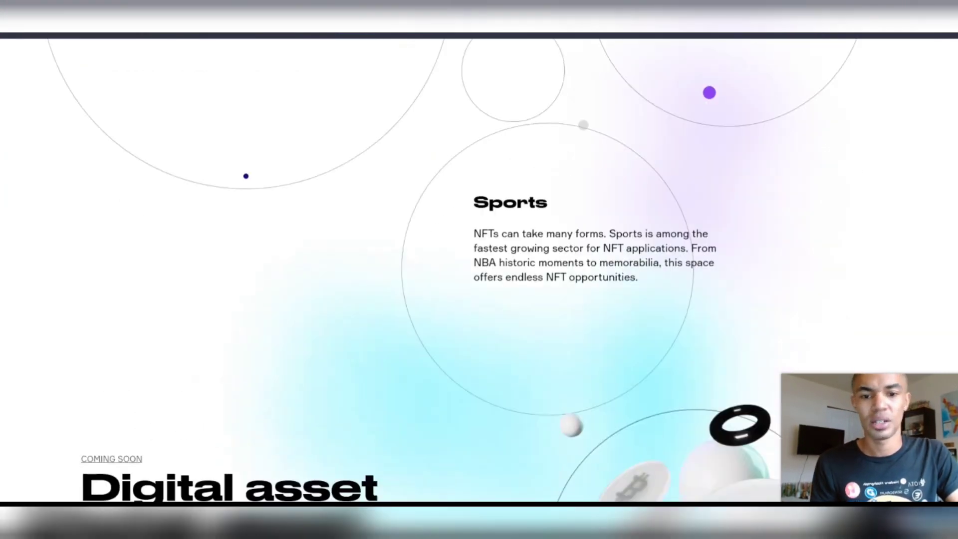
scroll(450, 293, "down", 3)
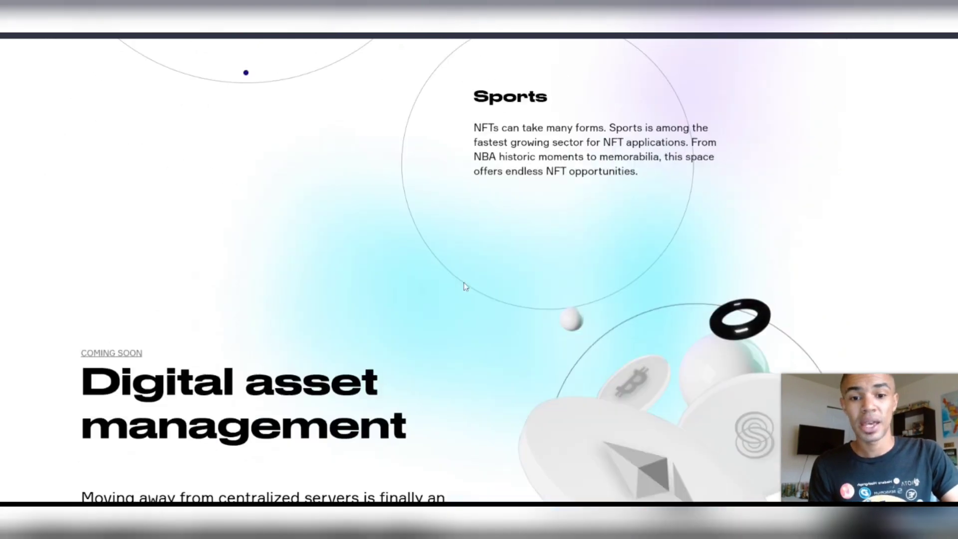
scroll(487, 234, "up", 1)
scroll(489, 236, "up", 3)
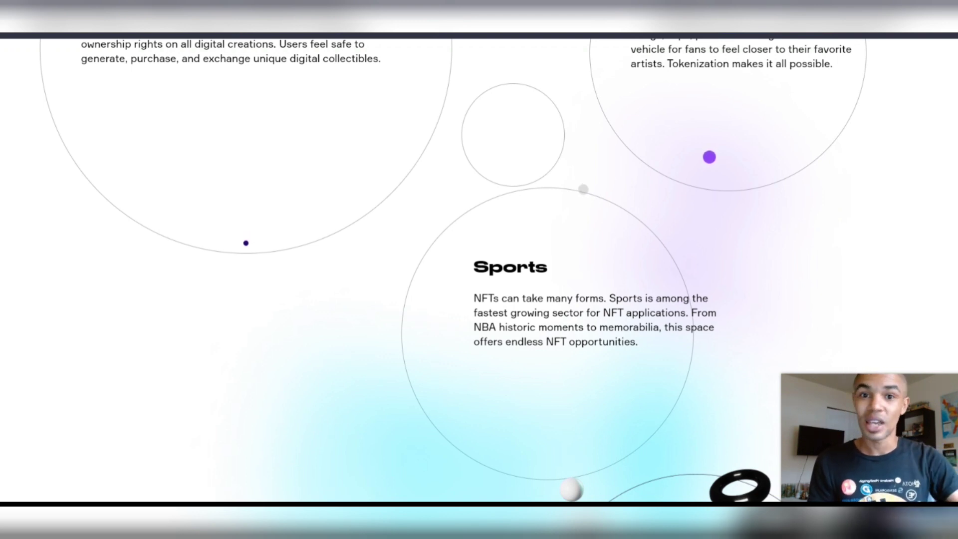
scroll(465, 227, "down", 5)
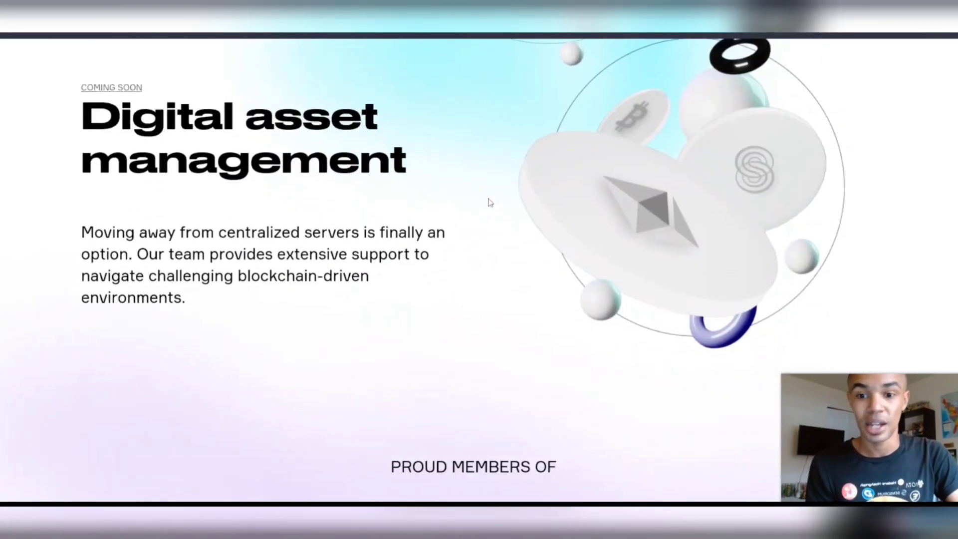
scroll(491, 206, "up", 1)
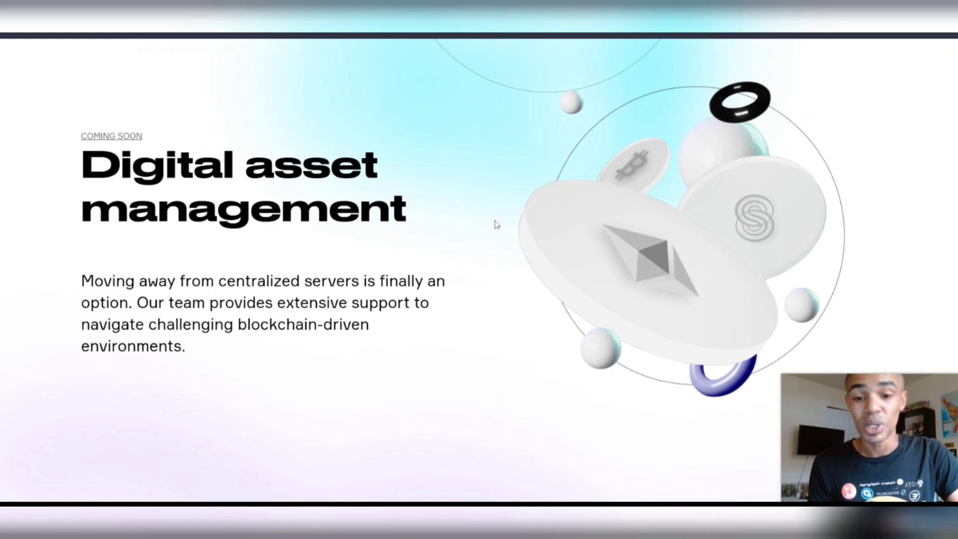
scroll(492, 224, "down", 5)
scroll(494, 224, "up", 3)
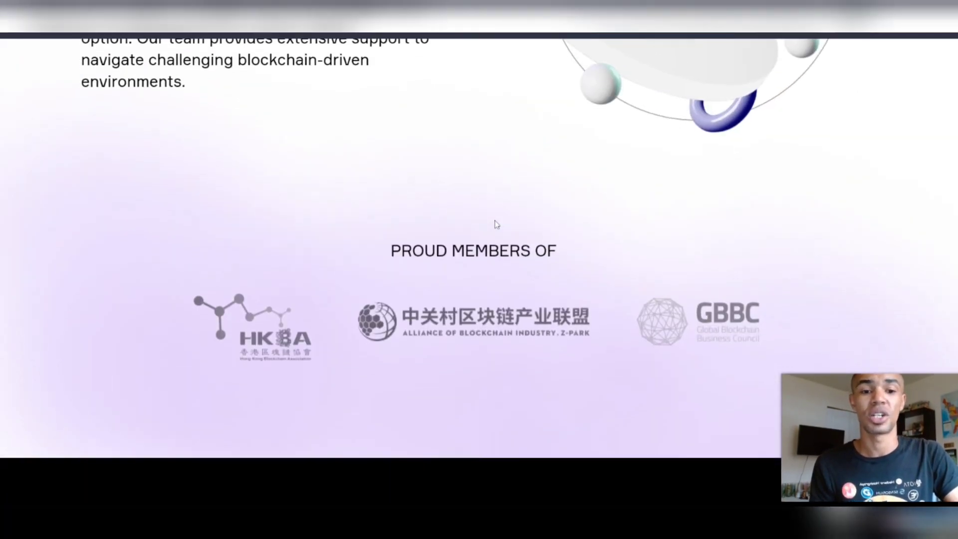
scroll(496, 224, "up", 3)
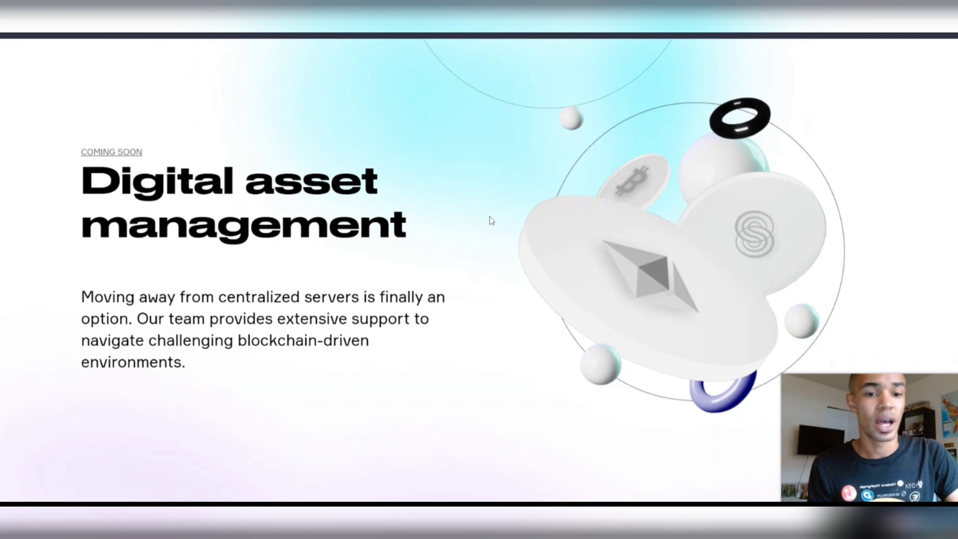
scroll(490, 220, "up", 5)
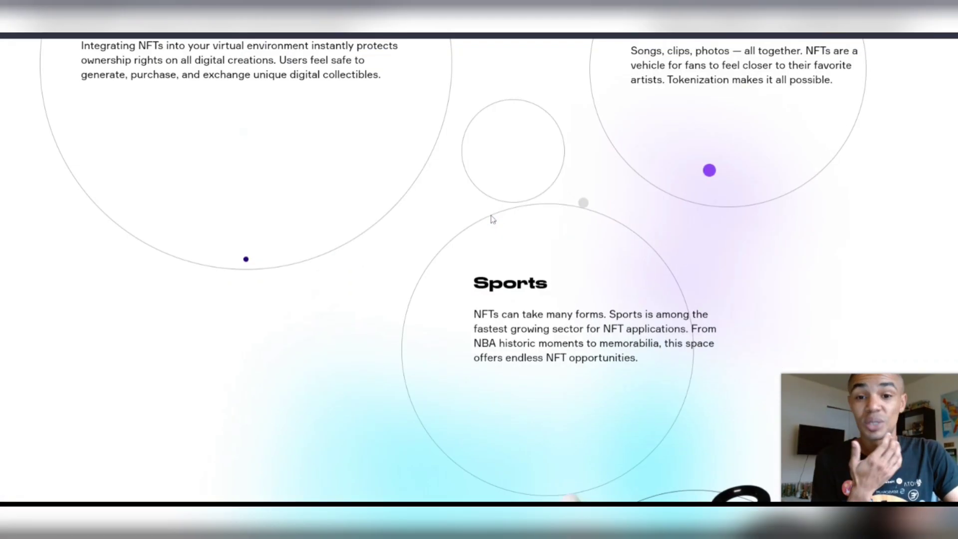
scroll(495, 220, "up", 5)
scroll(495, 219, "up", 4)
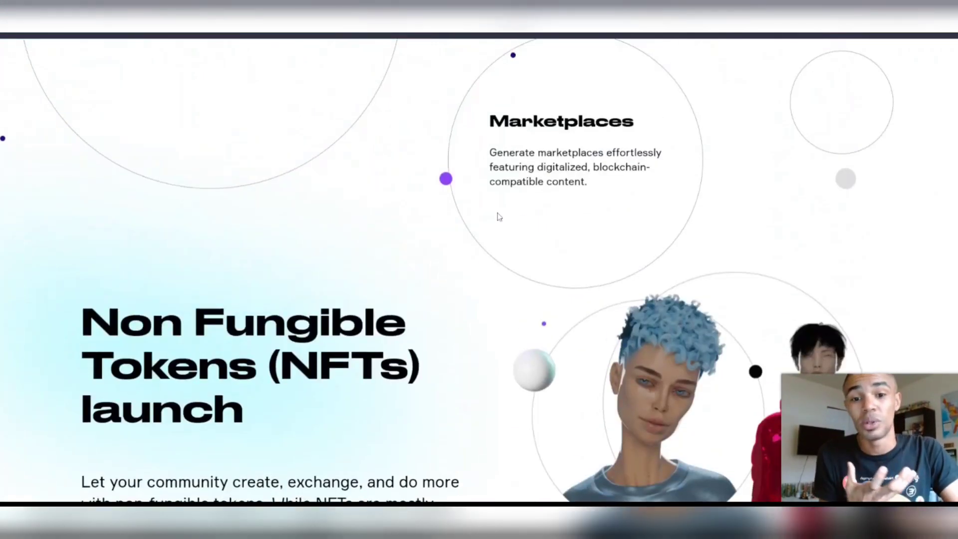
scroll(498, 217, "up", 5)
scroll(498, 218, "up", 5)
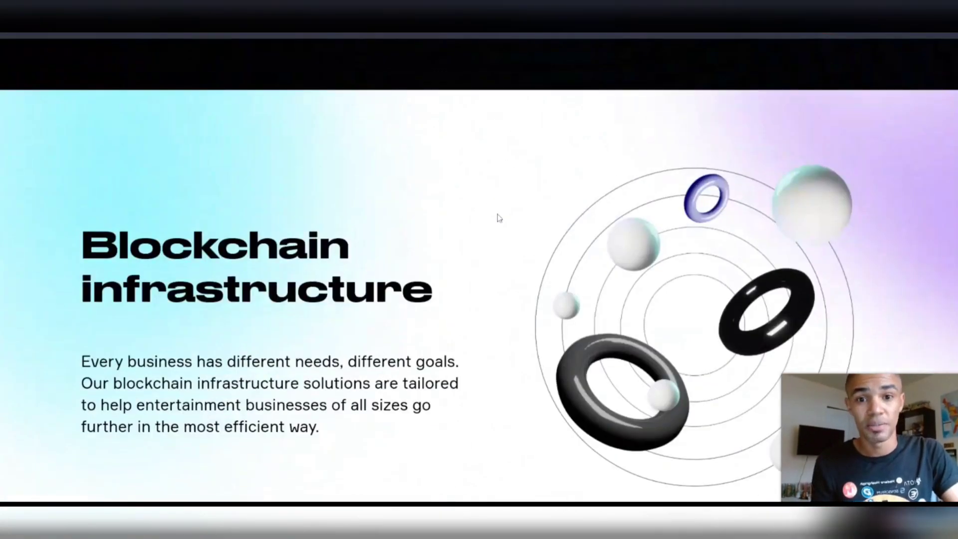
scroll(499, 218, "up", 5)
scroll(499, 219, "up", 3)
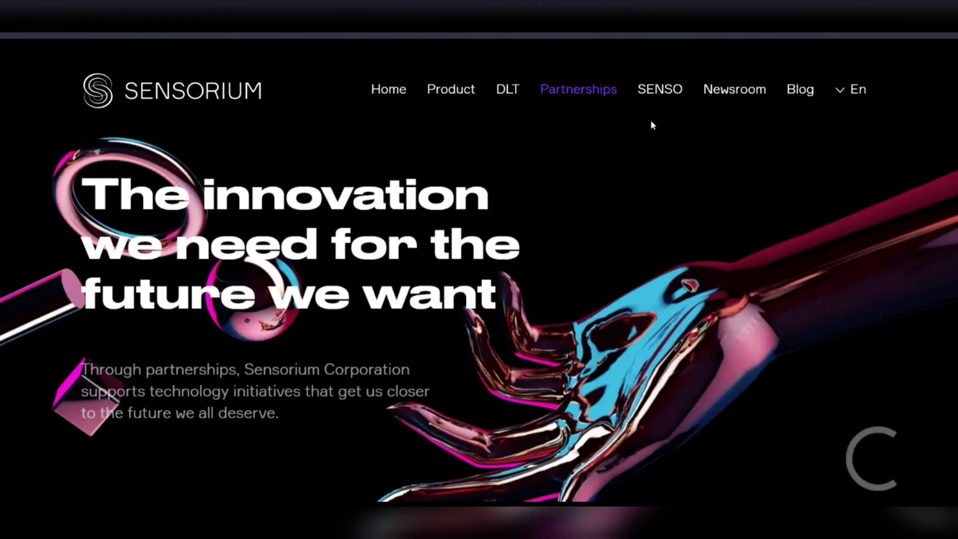
scroll(659, 160, "down", 2)
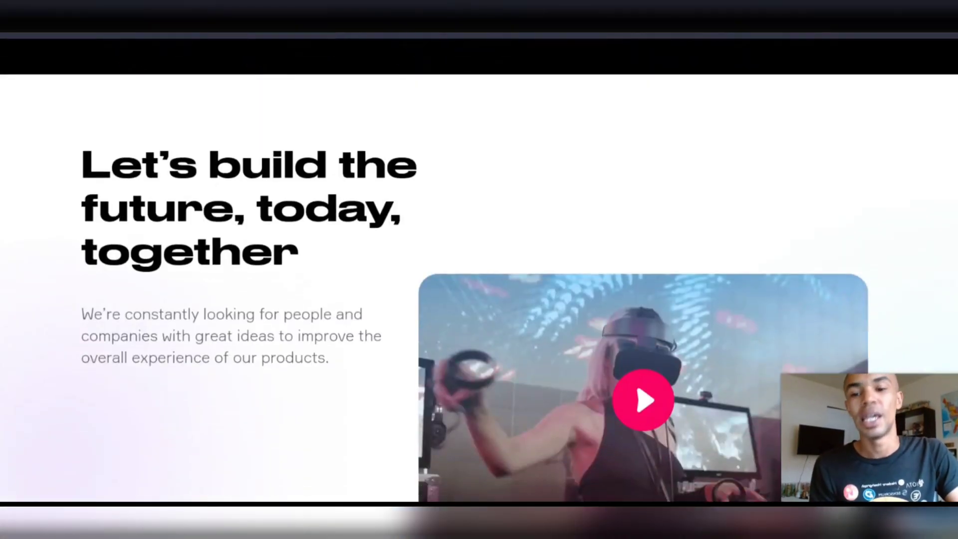
scroll(435, 209, "down", 2)
scroll(430, 209, "down", 3)
scroll(504, 181, "down", 2)
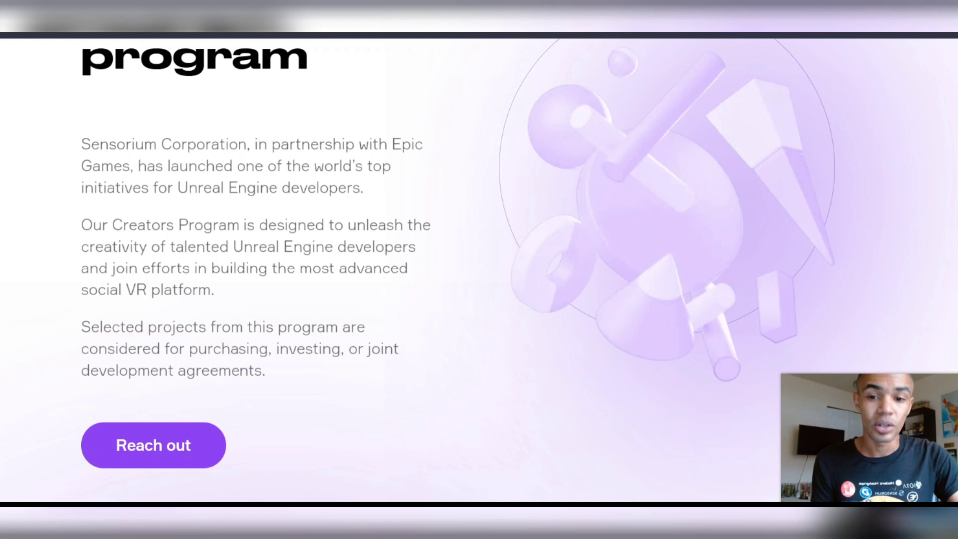
scroll(637, 204, "down", 4)
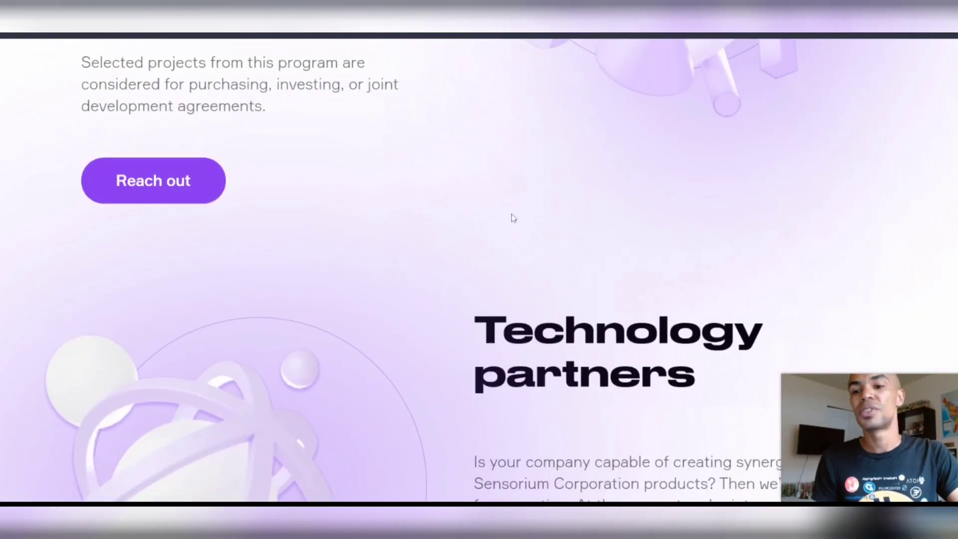
scroll(512, 216, "up", 5)
scroll(519, 213, "down", 2)
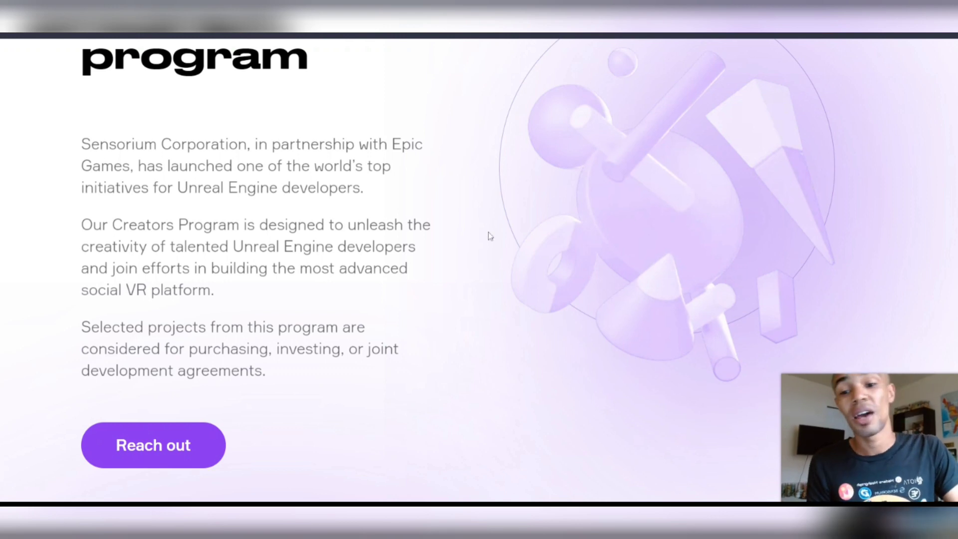
scroll(510, 225, "down", 4)
scroll(449, 228, "down", 3)
scroll(433, 228, "down", 2)
scroll(433, 227, "up", 1)
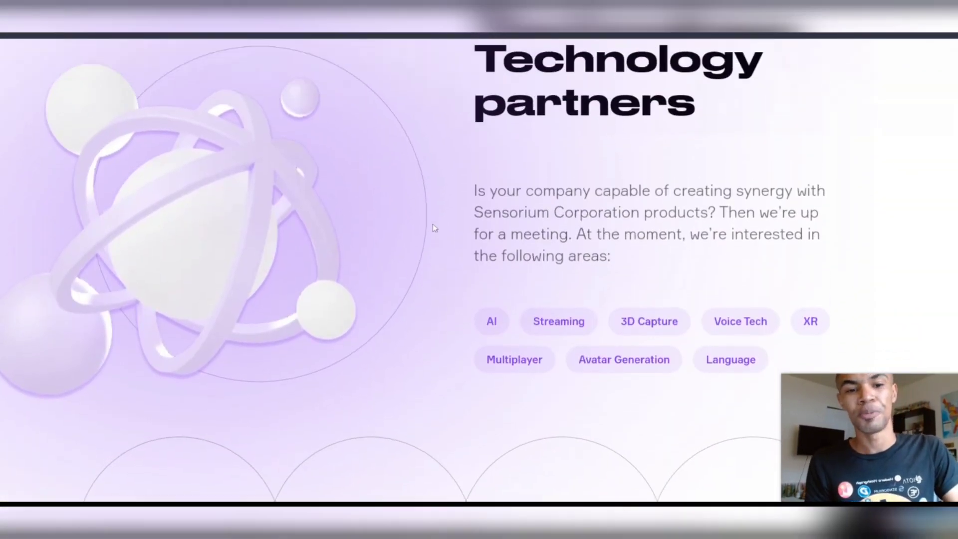
scroll(455, 210, "down", 5)
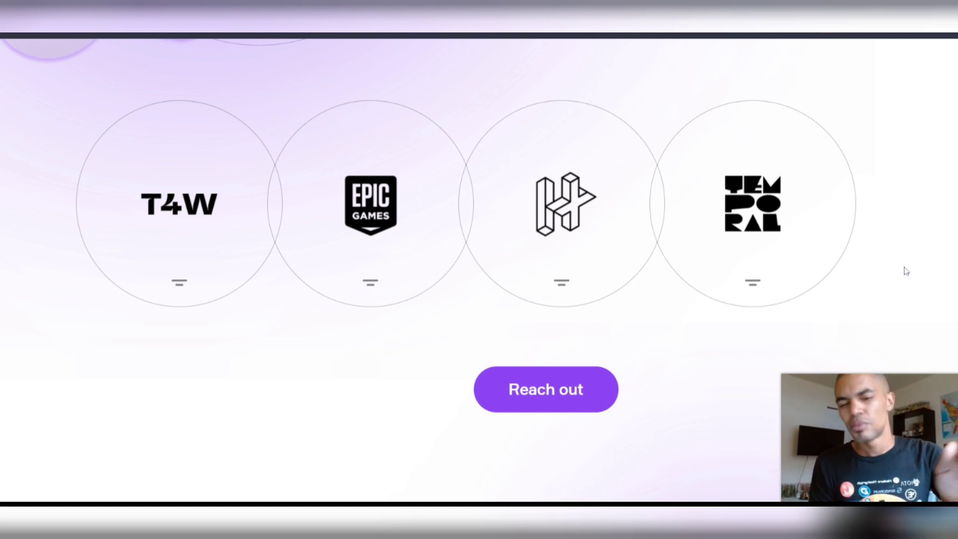
scroll(898, 263, "down", 4)
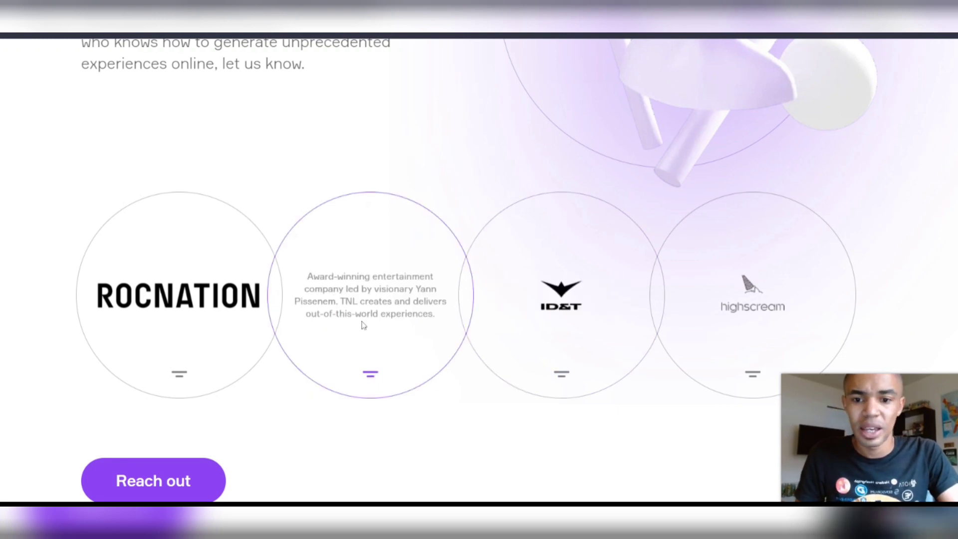
mouse_move(561, 295)
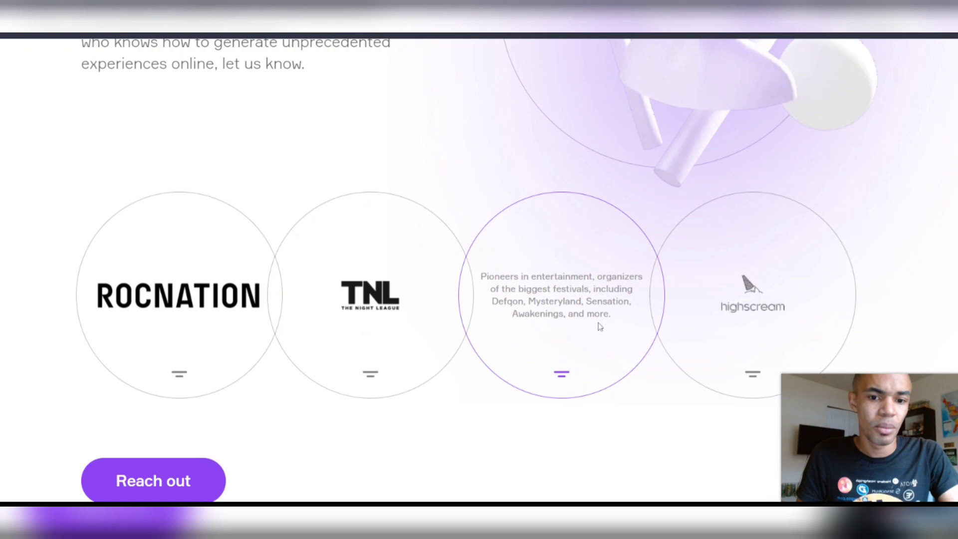
scroll(535, 284, "down", 3)
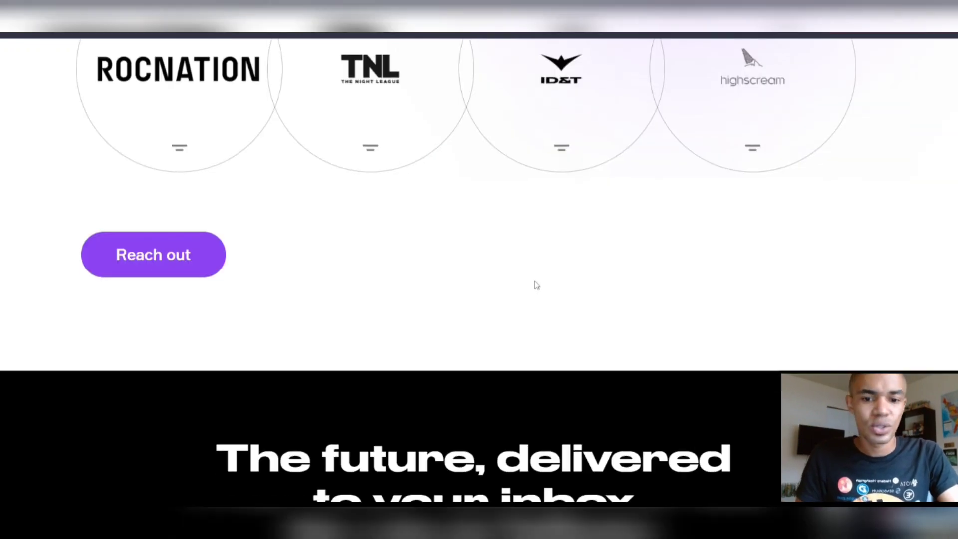
scroll(503, 294, "up", 5)
scroll(539, 252, "up", 1)
scroll(539, 252, "up", 10)
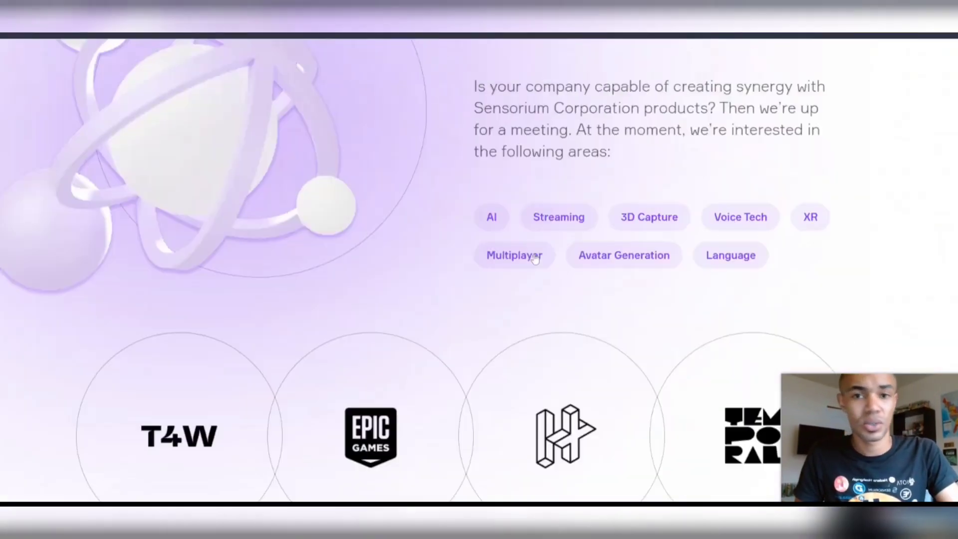
scroll(536, 272, "up", 4)
scroll(537, 272, "up", 10)
scroll(536, 270, "up", 10)
scroll(536, 268, "up", 10)
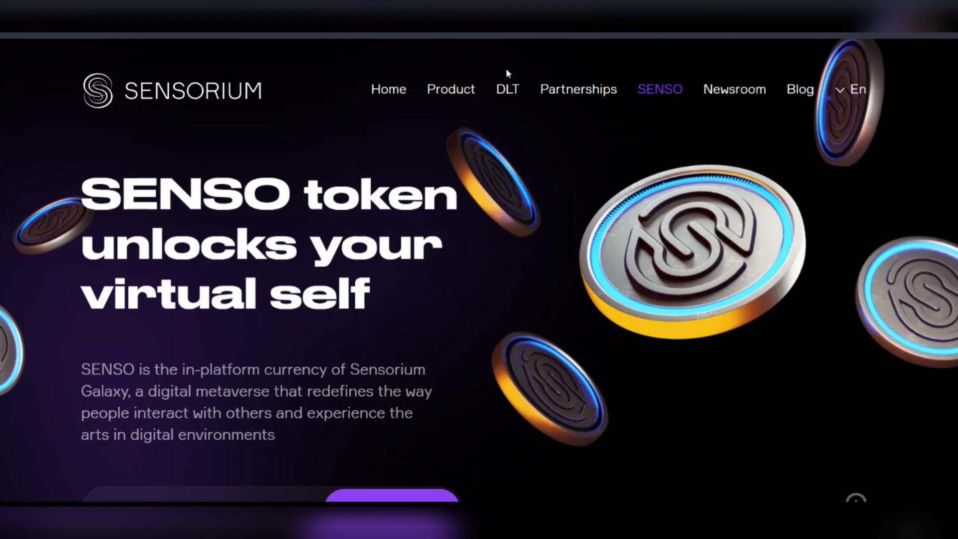
scroll(593, 212, "down", 4)
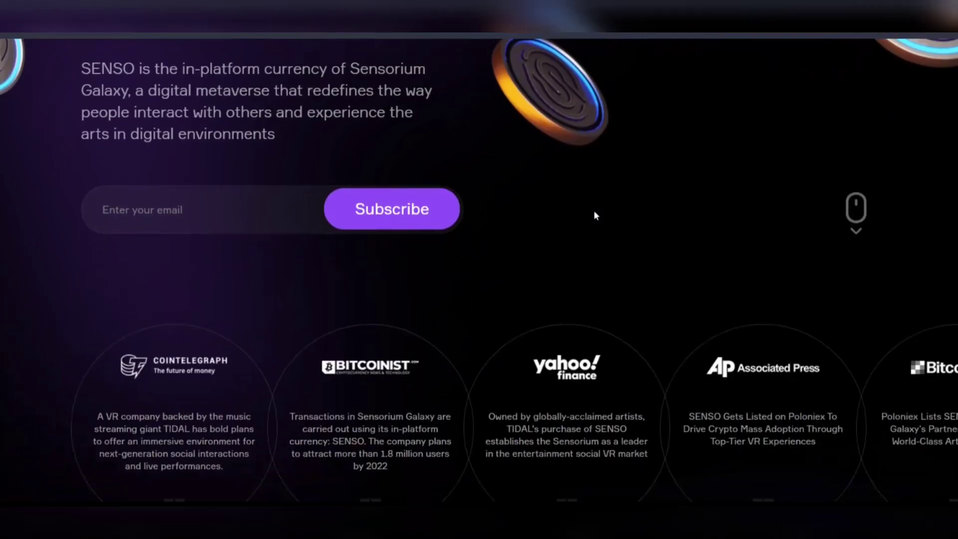
scroll(592, 213, "down", 5)
scroll(592, 217, "up", 4)
scroll(558, 226, "down", 2)
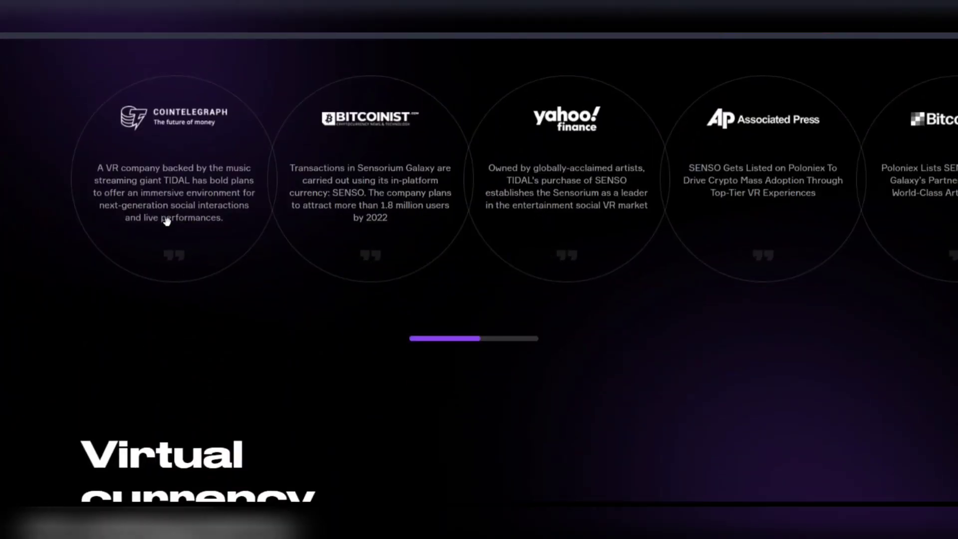
Swipe through the SENSO press quotes, from Cointelegraph and Yahoo Finance to NewsBTC and MarketWatch.
left_click_drag(580, 230, 367, 229)
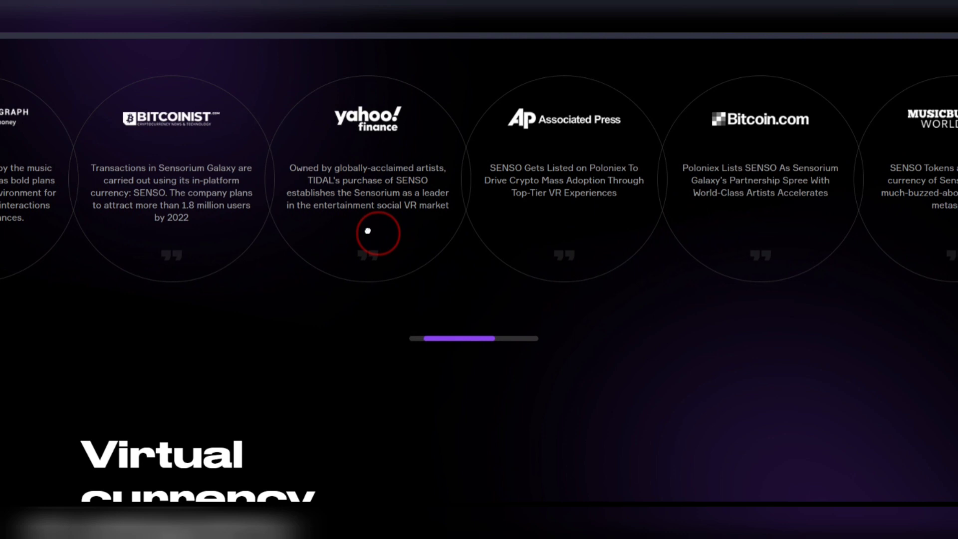
left_click_drag(685, 202, 487, 212)
left_click_drag(883, 197, 702, 210)
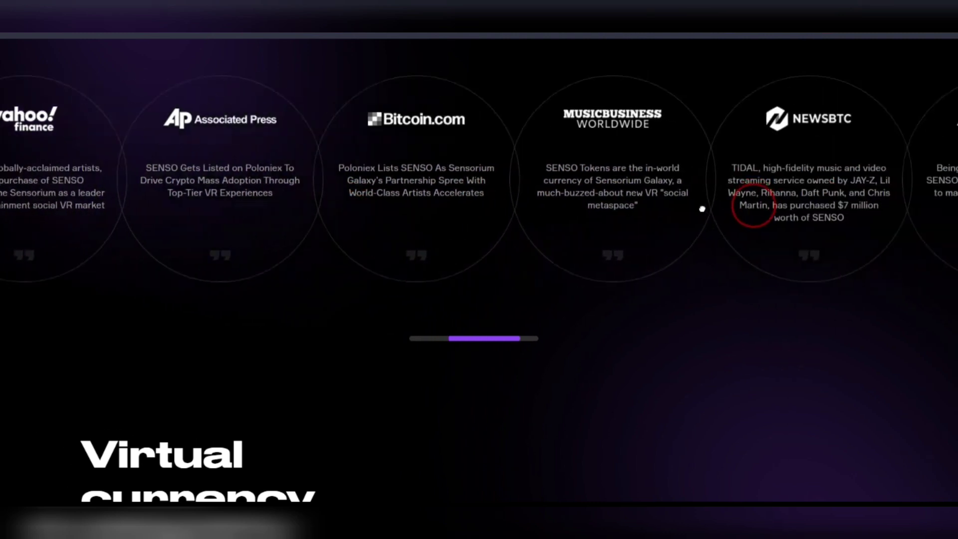
mouse_move(762, 208)
left_mouse_down()
mouse_move(542, 193)
mouse_move(637, 203)
left_mouse_up()
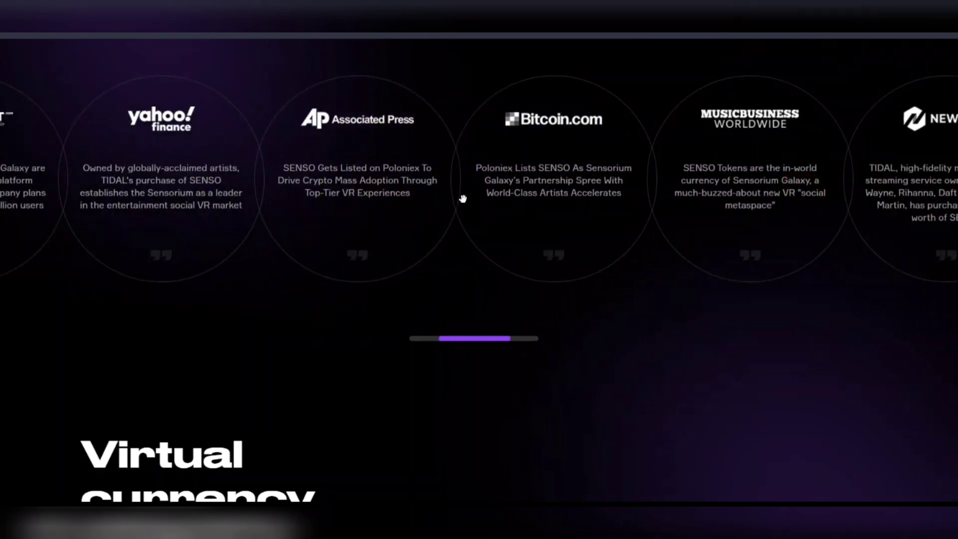
left_click_drag(356, 186, 542, 175)
left_click_drag(299, 195, 479, 195)
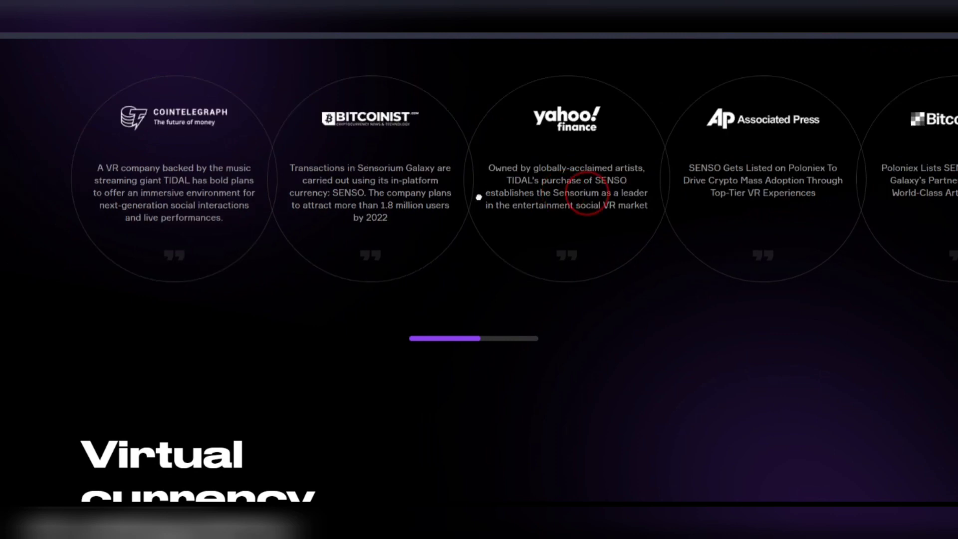
left_click_drag(862, 188, 407, 188)
left_click_drag(734, 177, 640, 182)
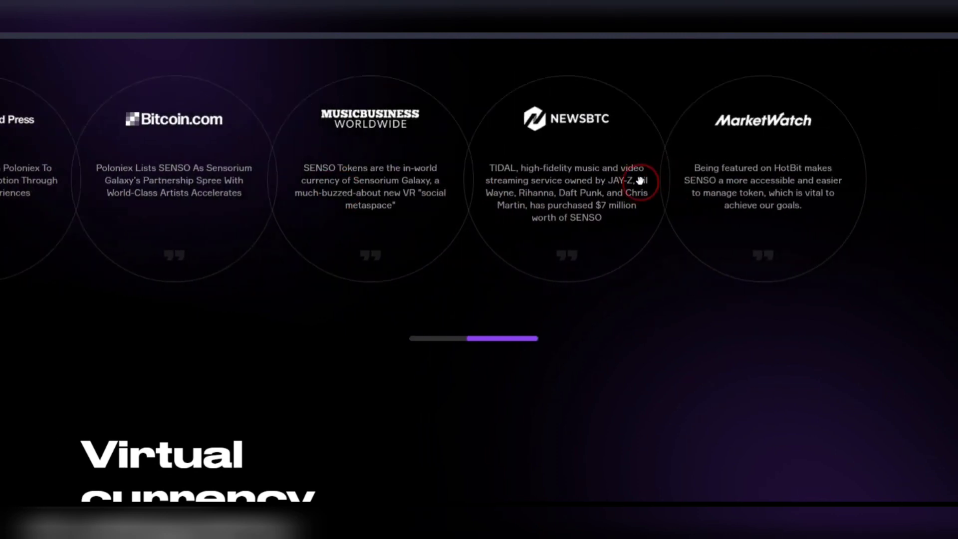
left_click_drag(547, 180, 680, 189)
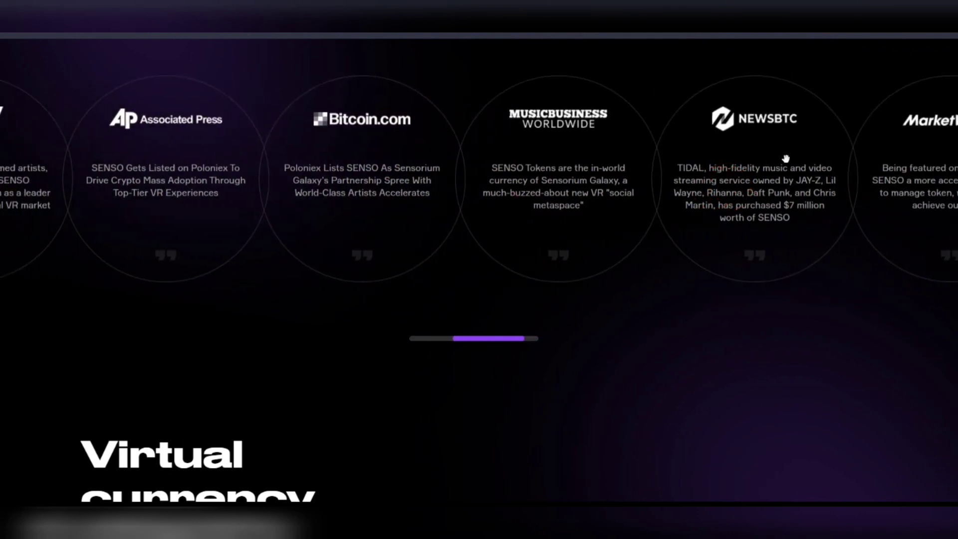
left_click_drag(392, 196, 819, 208)
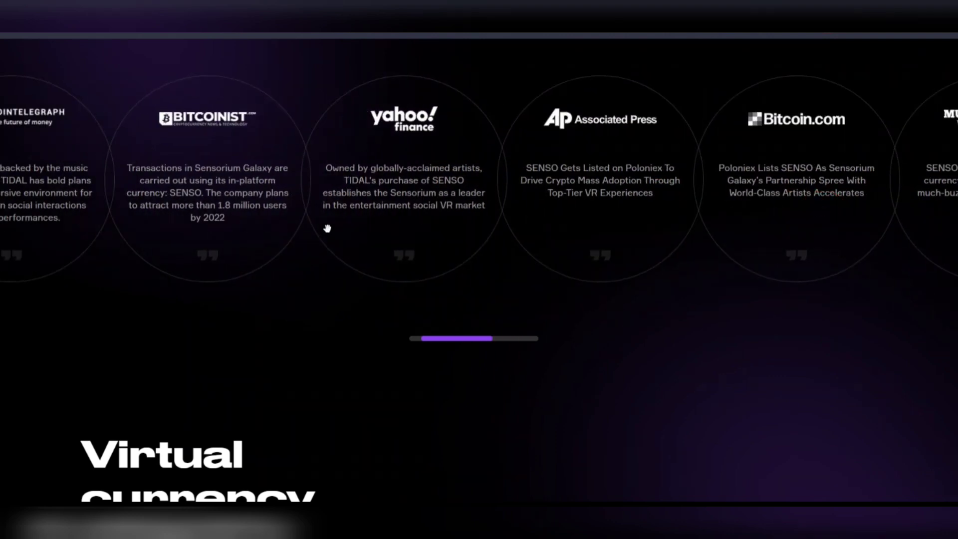
left_click_drag(326, 224, 584, 218)
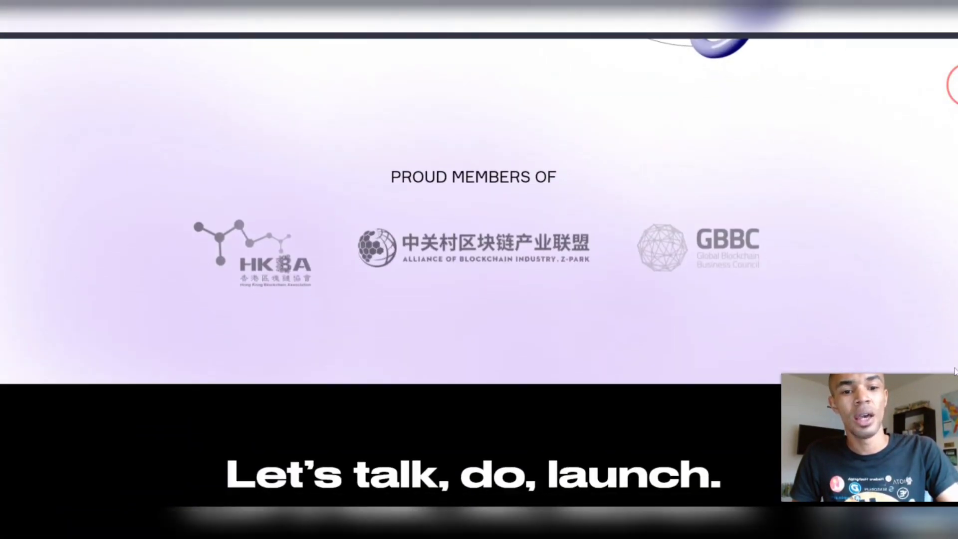
scroll(725, 249, "up", 1)
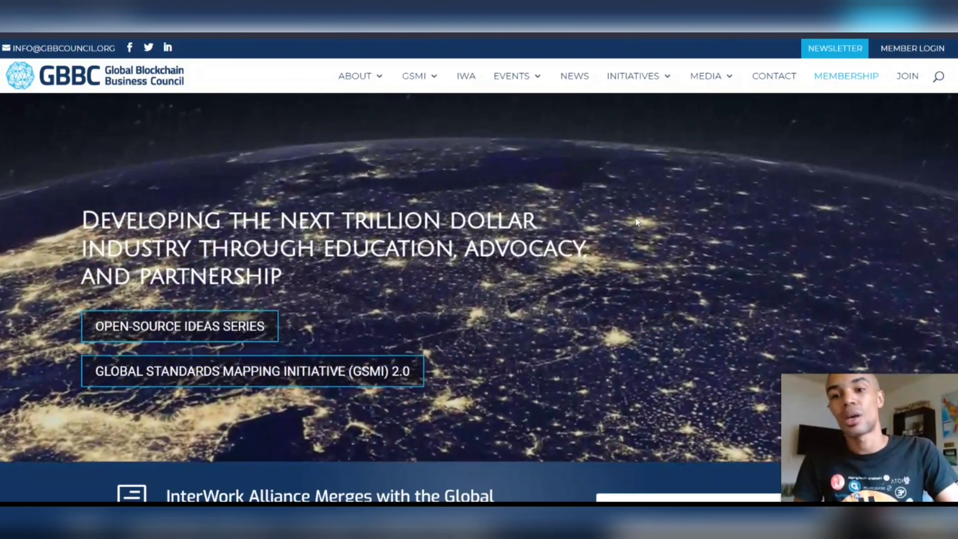
scroll(637, 218, "down", 3)
scroll(638, 216, "down", 3)
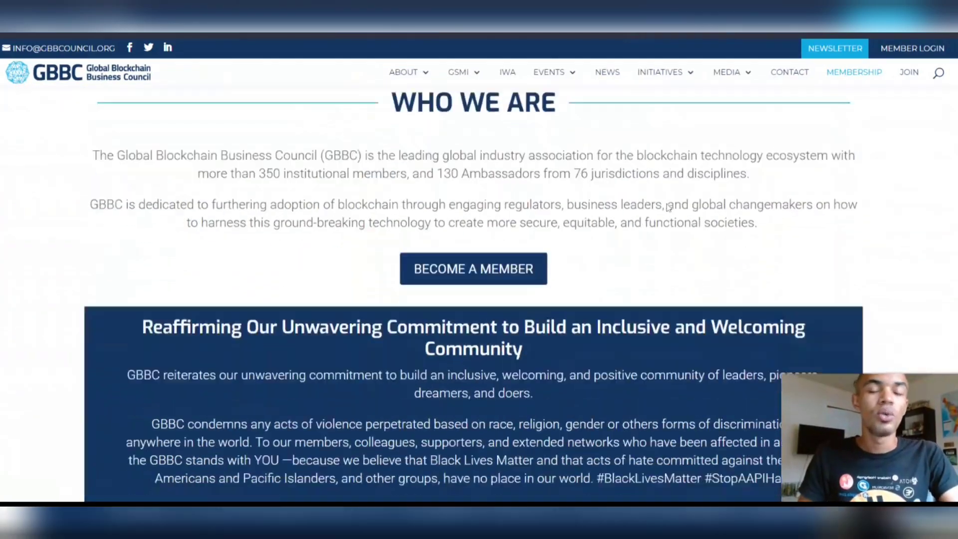
scroll(652, 209, "down", 3)
scroll(662, 206, "down", 2)
scroll(677, 218, "down", 2)
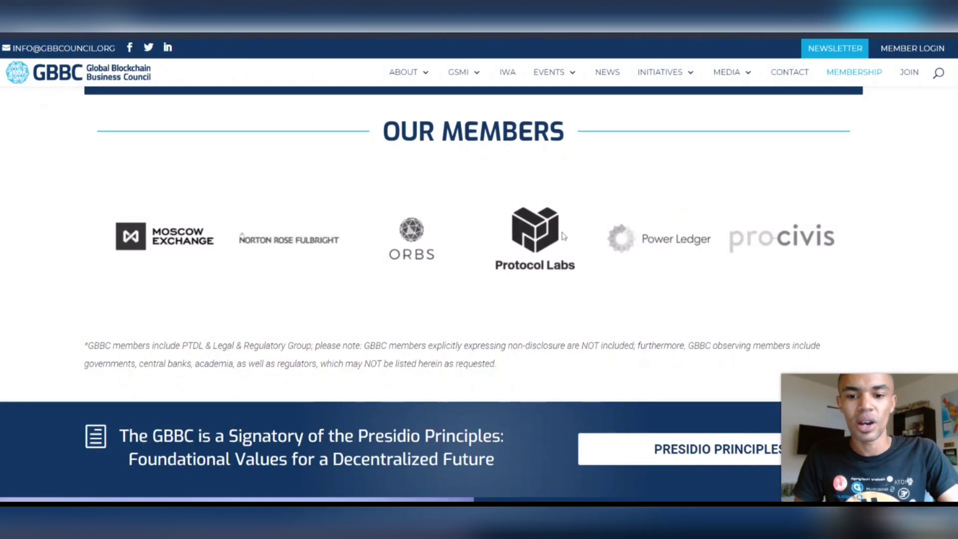
Click through the logos in the GBBC Our Members carousel.
left_click(427, 241)
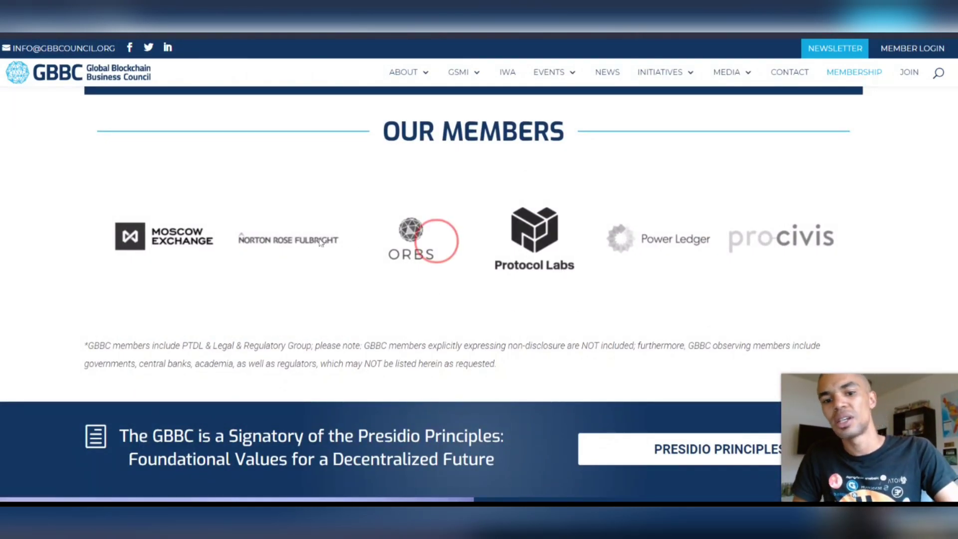
left_click(410, 245)
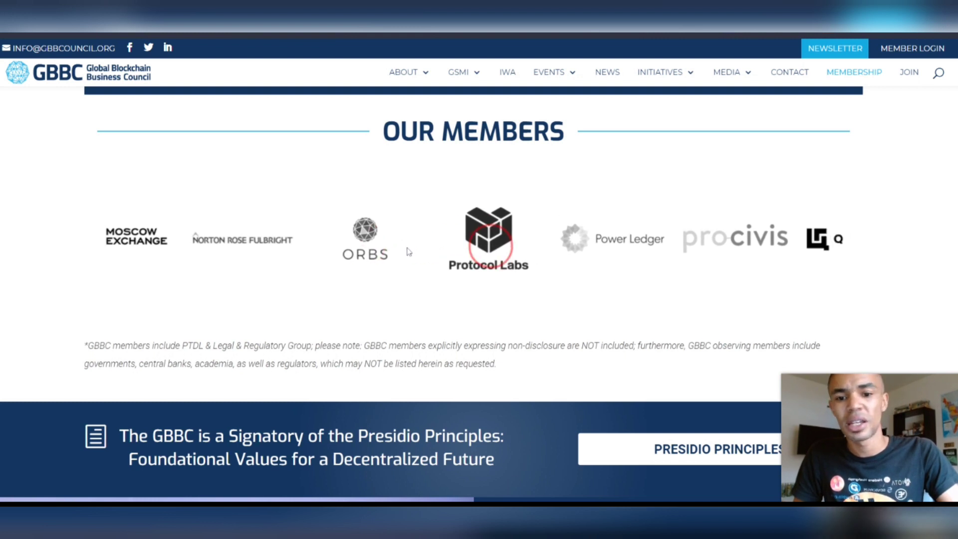
left_click(344, 244)
left_click(624, 232)
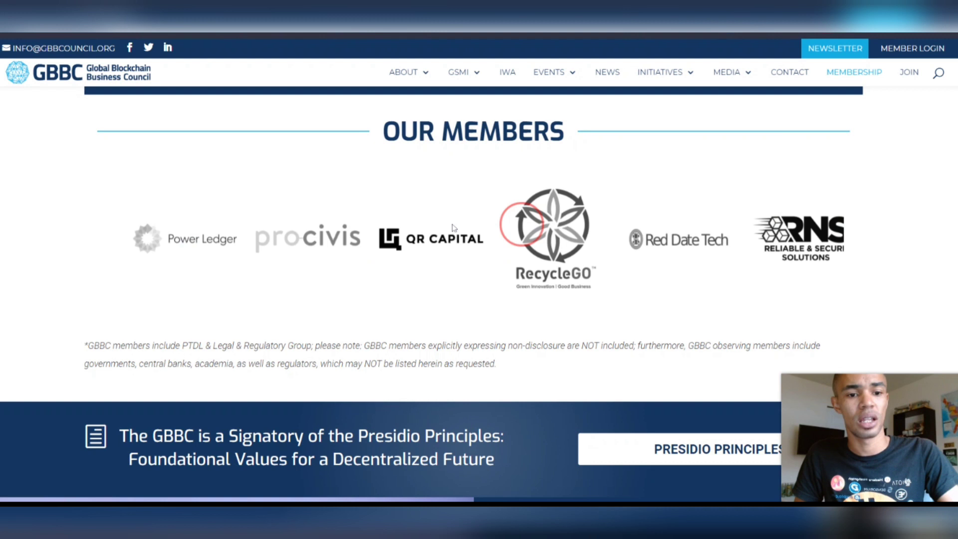
left_click(304, 246)
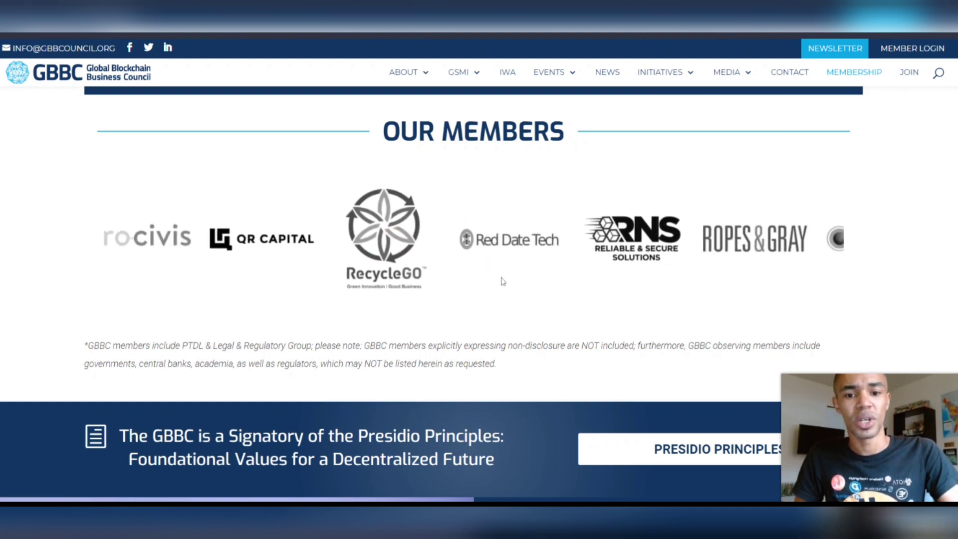
left_click(412, 251)
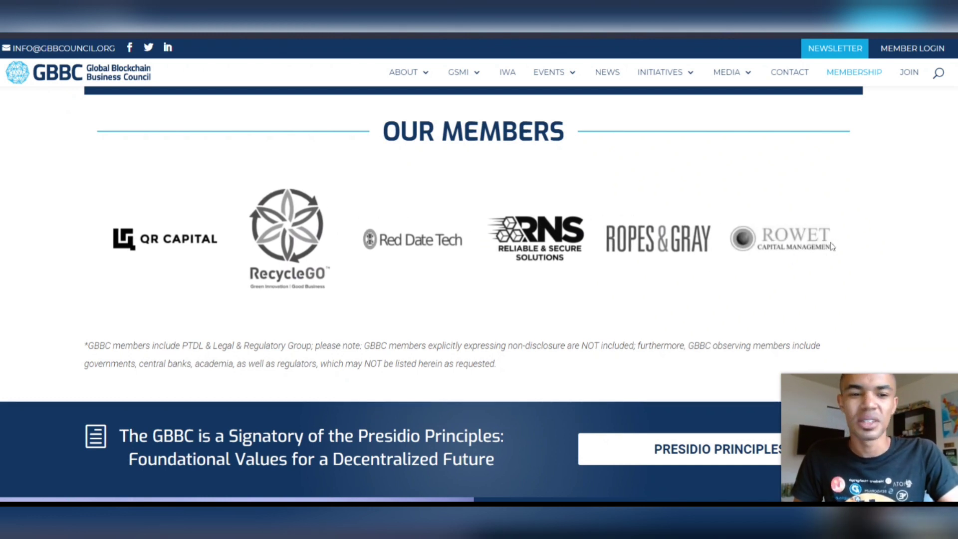
Drag the member logos onward until the Sensorium logo appears.
left_click_drag(827, 237, 257, 247)
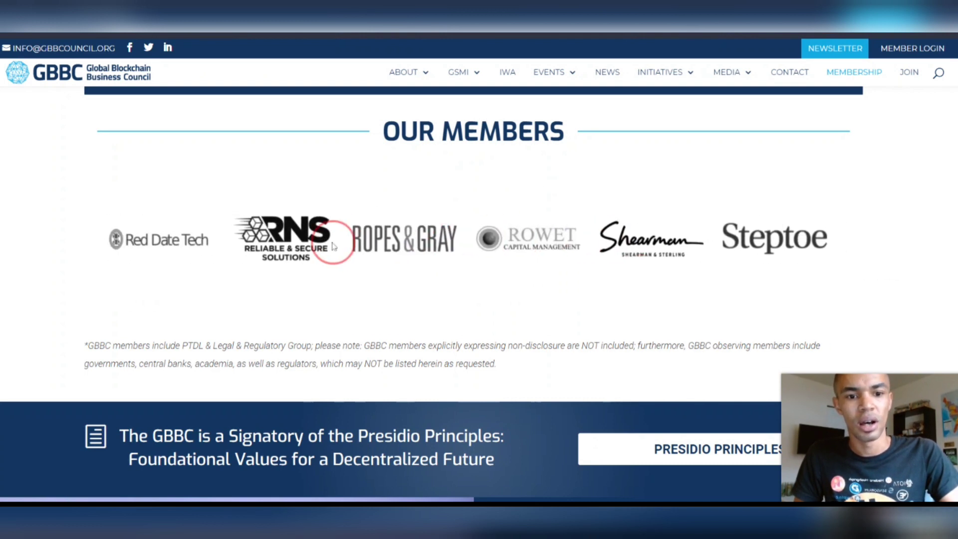
left_click_drag(414, 245, 492, 229)
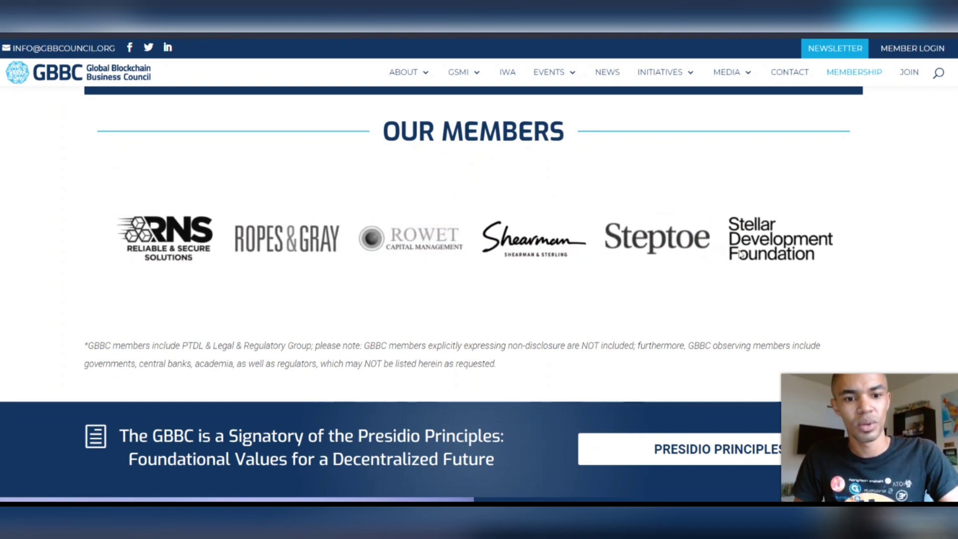
left_click_drag(739, 254, 257, 238)
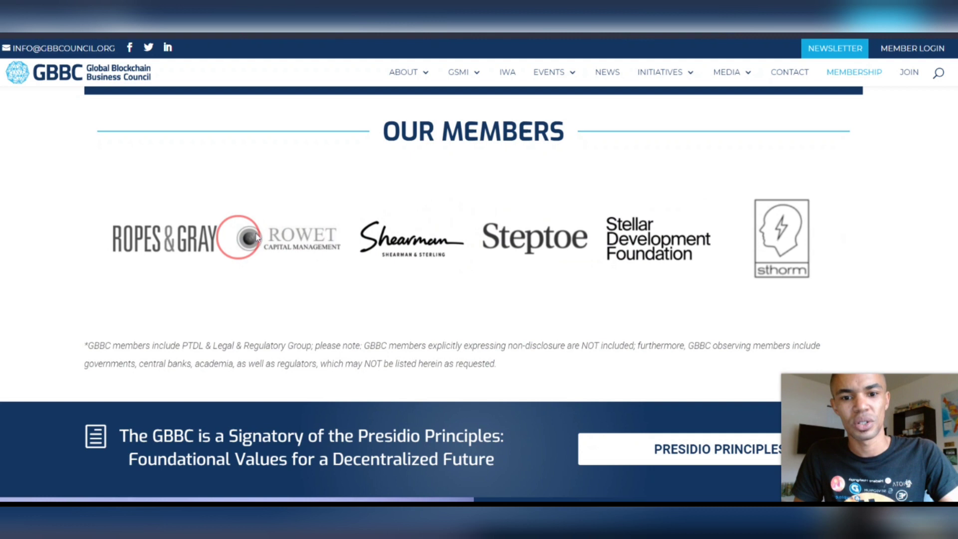
left_click_drag(566, 239, 375, 242)
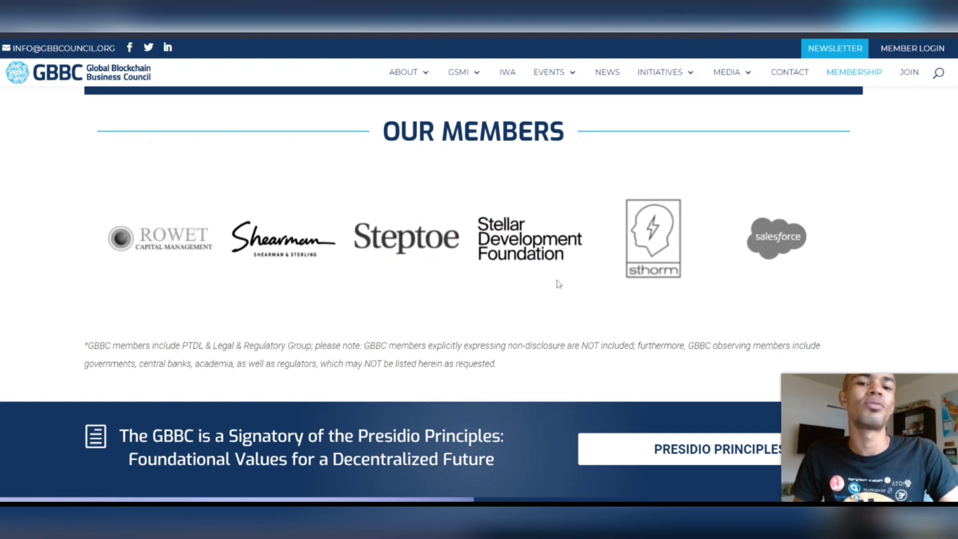
left_click_drag(683, 251, 591, 253)
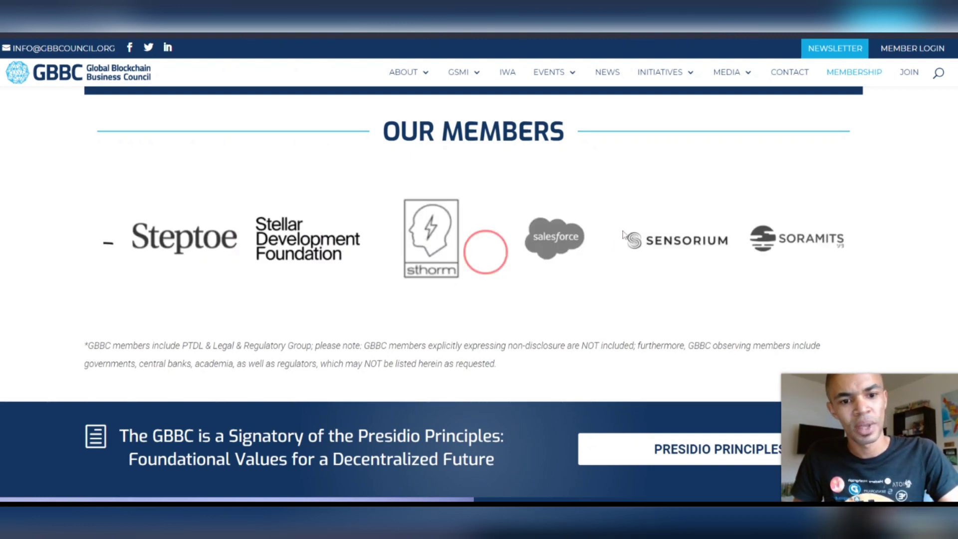
mouse_move(656, 242)
left_mouse_down()
mouse_move(603, 248)
mouse_move(854, 240)
left_mouse_up()
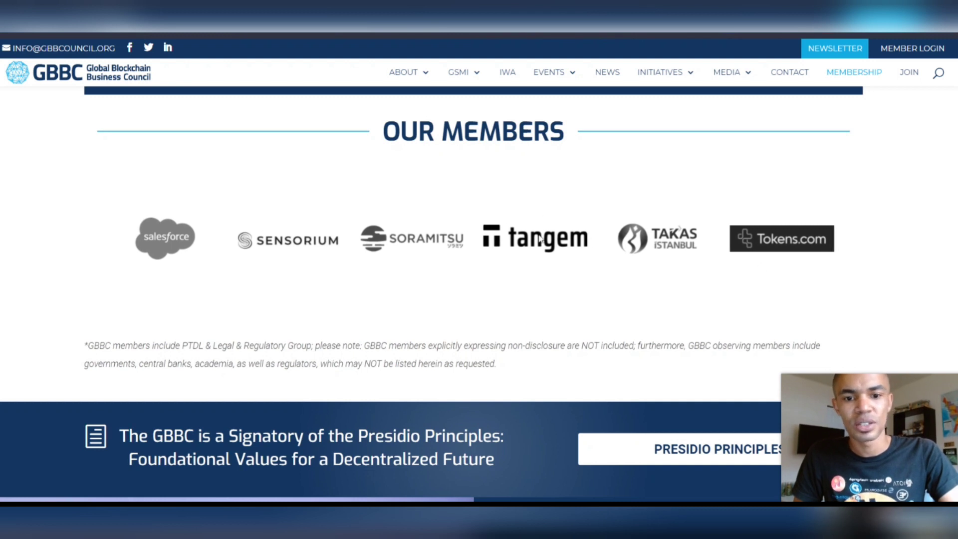
scroll(923, 266, "down", 3)
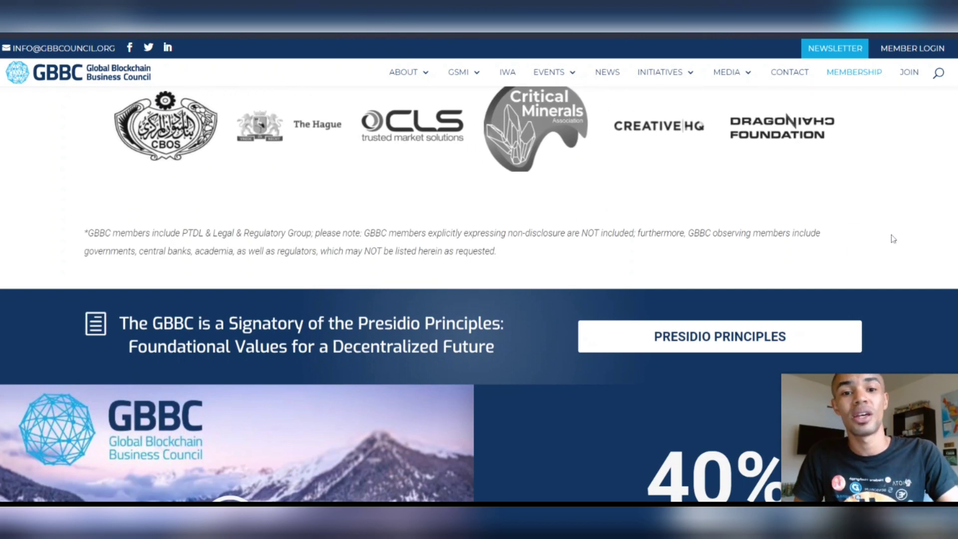
scroll(893, 241, "up", 1)
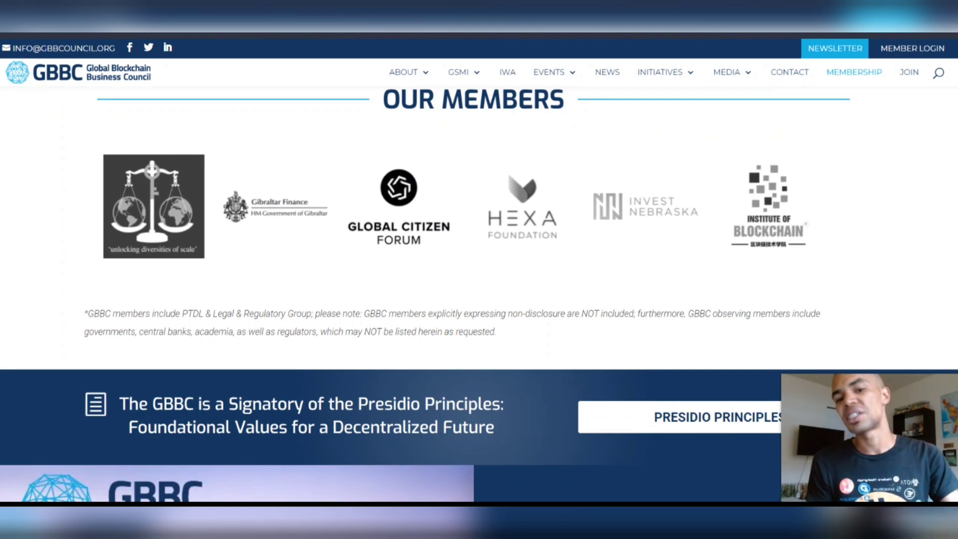
scroll(921, 241, "down", 1)
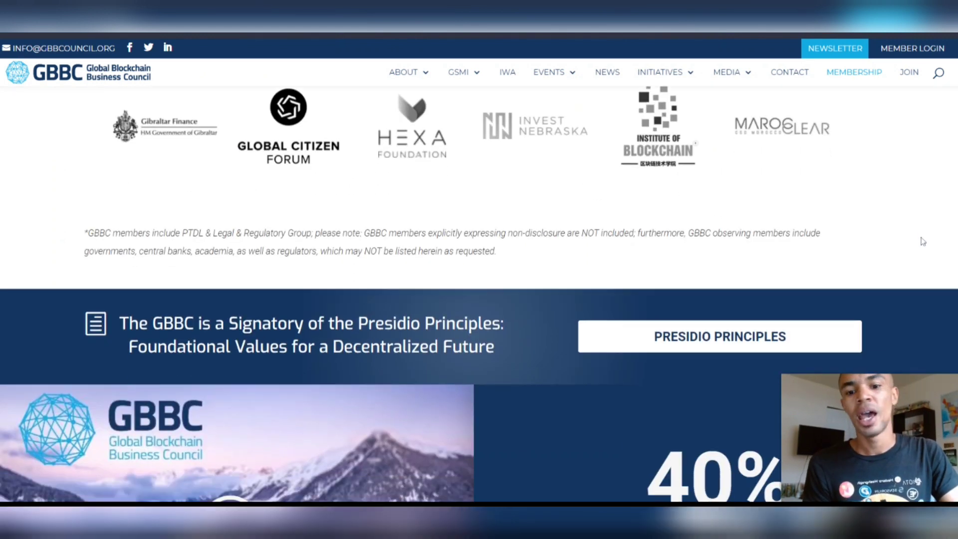
scroll(923, 238, "down", 1)
scroll(926, 237, "down", 2)
scroll(929, 237, "down", 1)
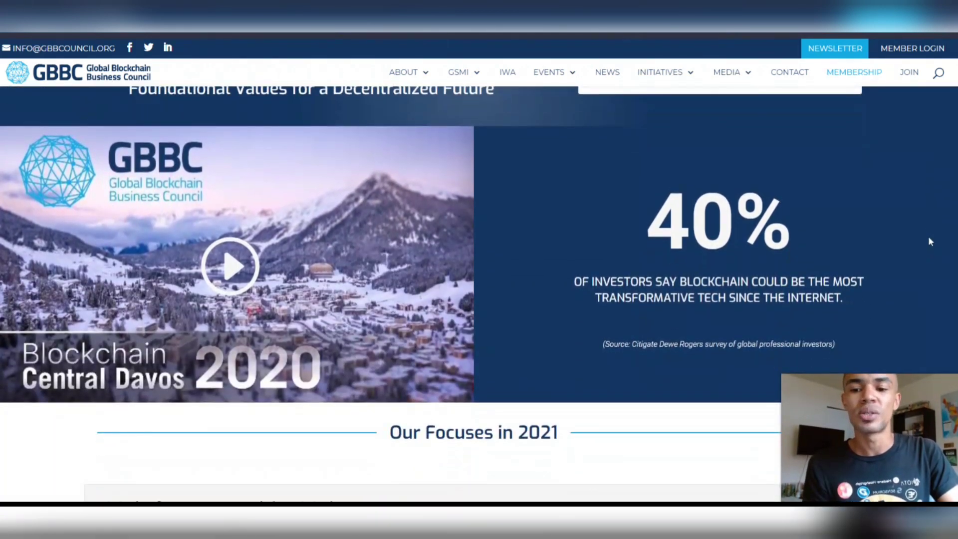
scroll(929, 242, "down", 1)
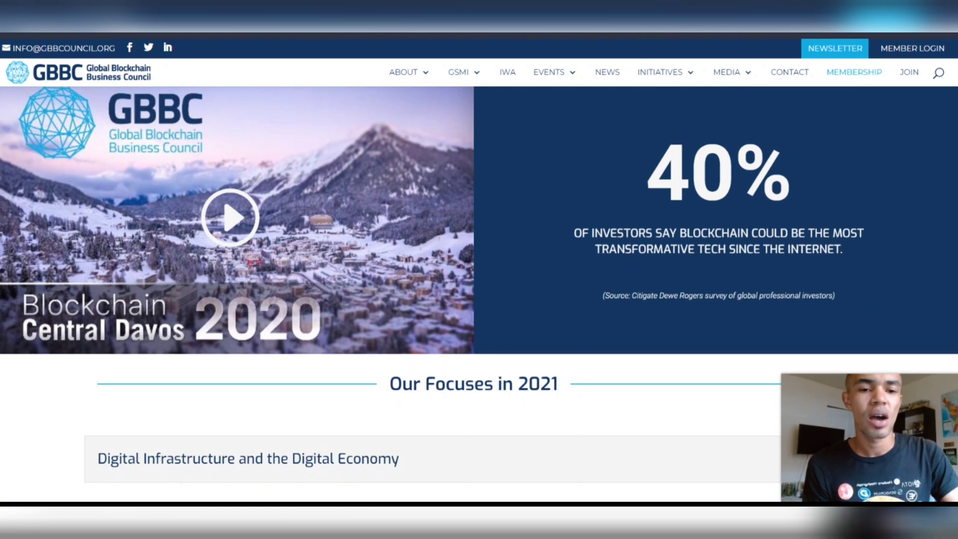
scroll(932, 239, "up", 1)
scroll(933, 235, "up", 2)
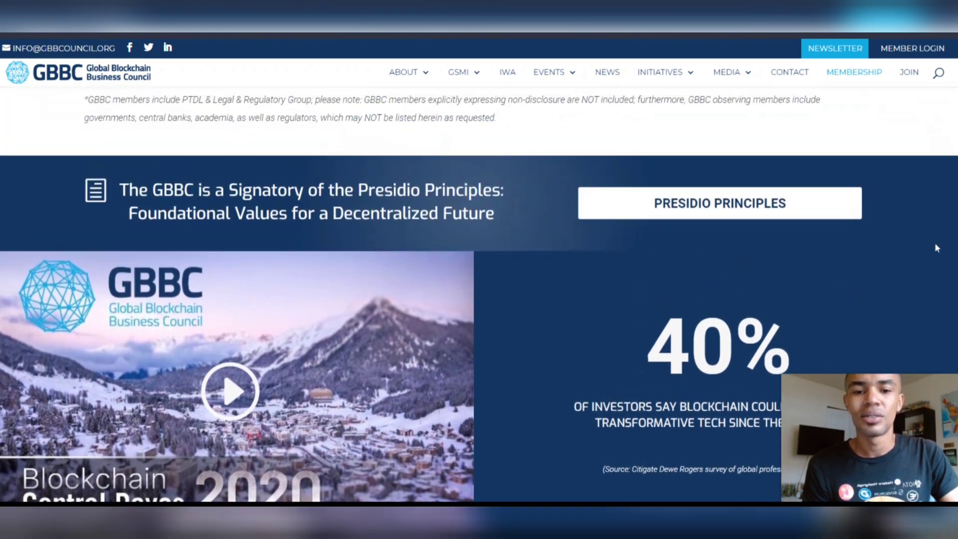
scroll(935, 243, "up", 4)
scroll(939, 249, "up", 1)
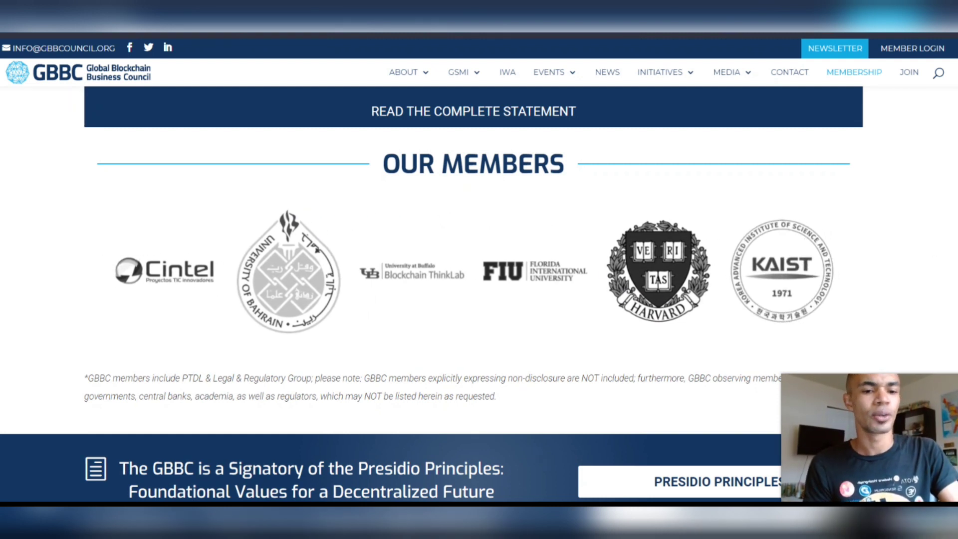
scroll(910, 273, "up", 5)
scroll(928, 274, "up", 10)
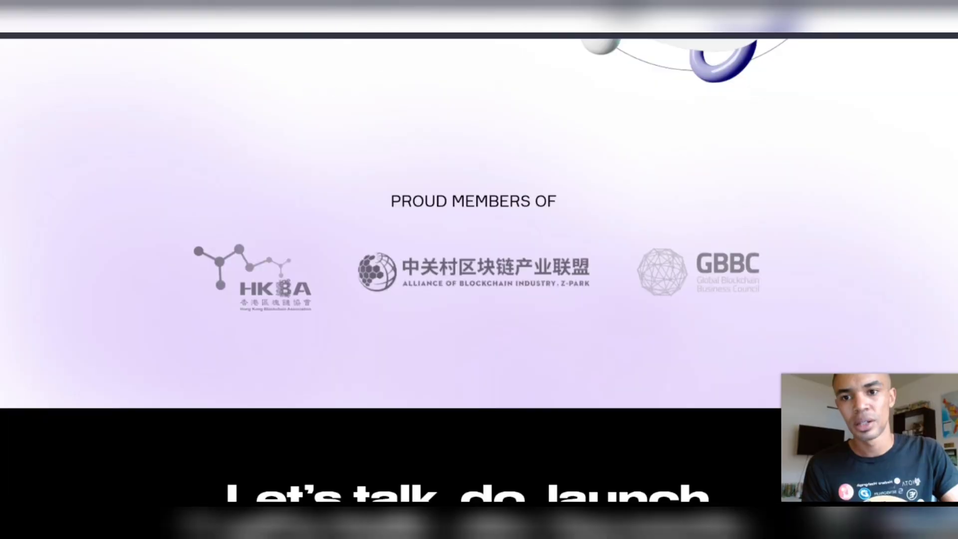
scroll(141, 277, "up", 1)
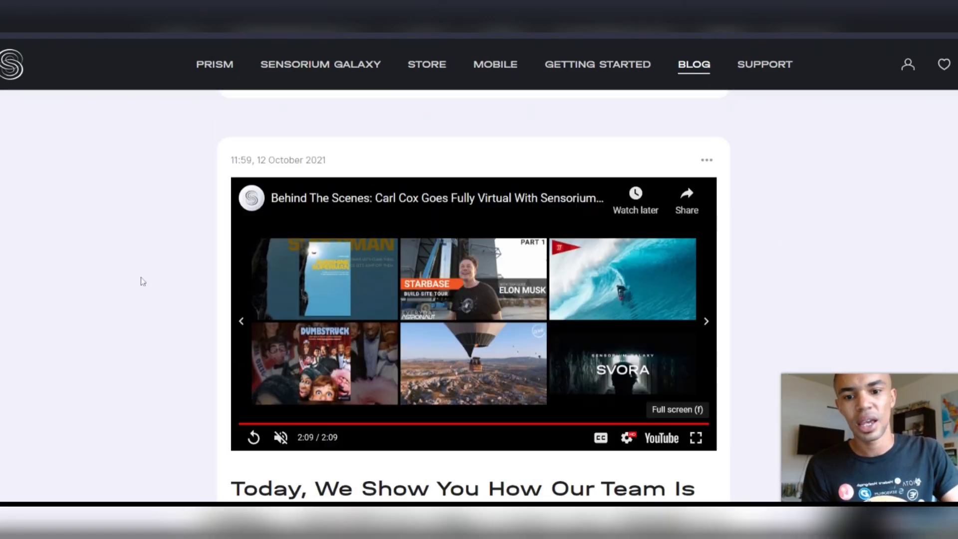
scroll(145, 275, "up", 2)
scroll(154, 269, "down", 5)
scroll(167, 266, "down", 4)
scroll(178, 261, "up", 1)
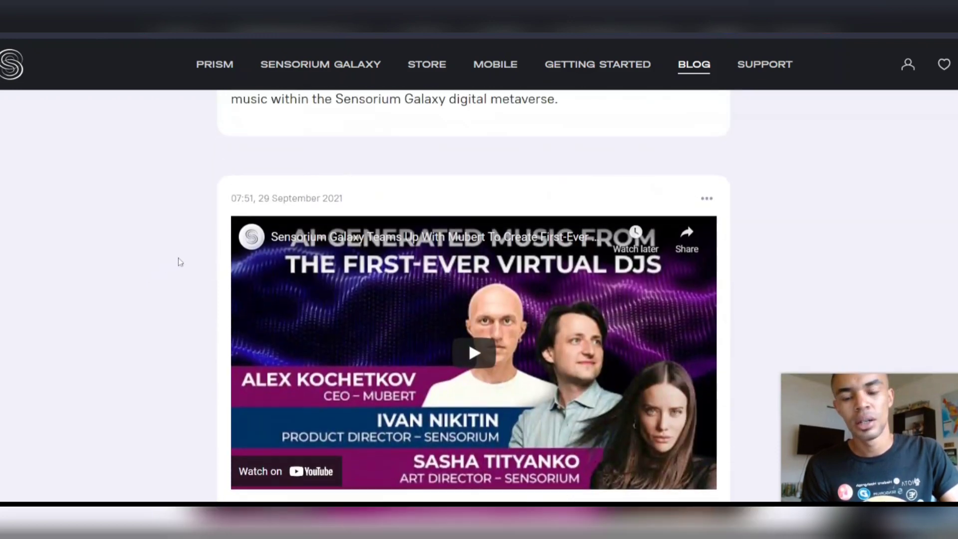
scroll(177, 262, "down", 4)
scroll(178, 259, "down", 4)
scroll(225, 259, "down", 2)
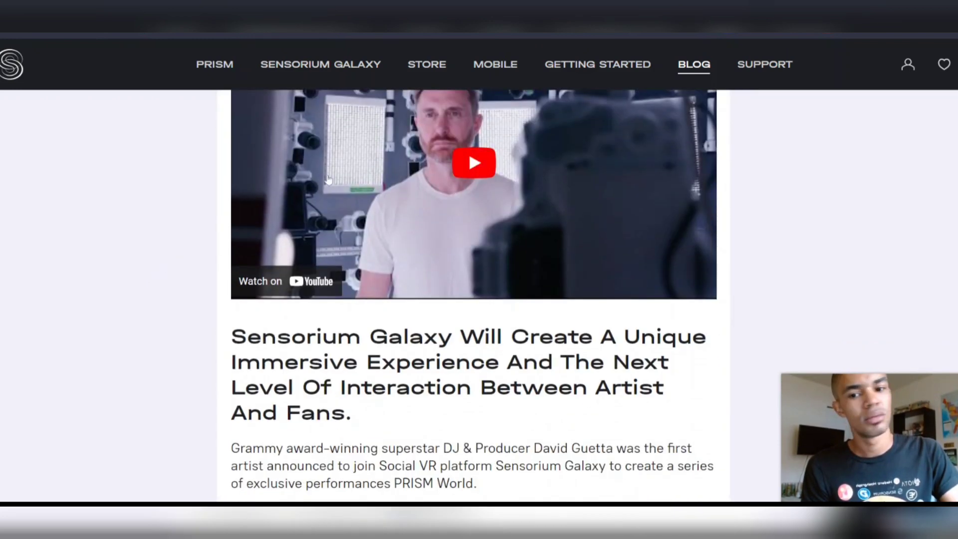
Play the embedded video in the David Guetta blog post.
left_click(496, 169)
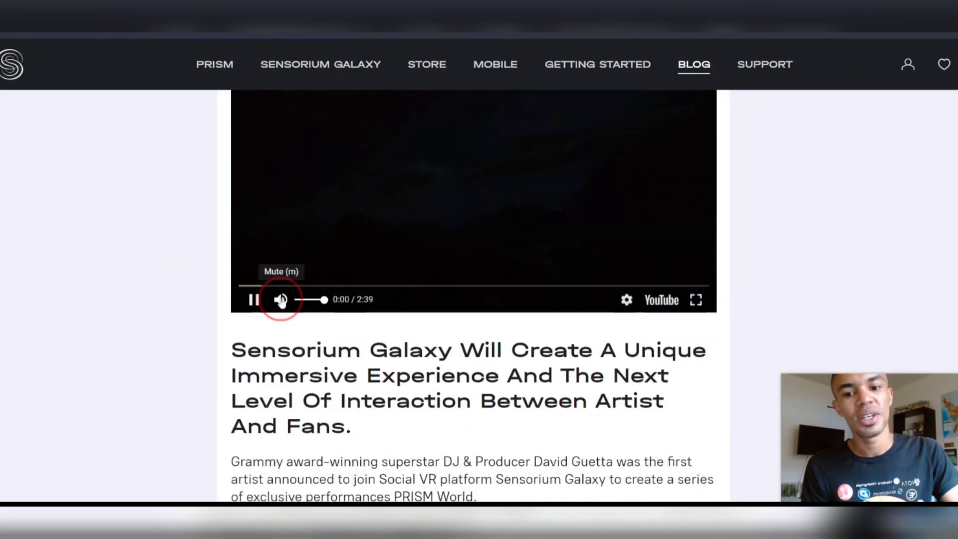
scroll(726, 333, "up", 1)
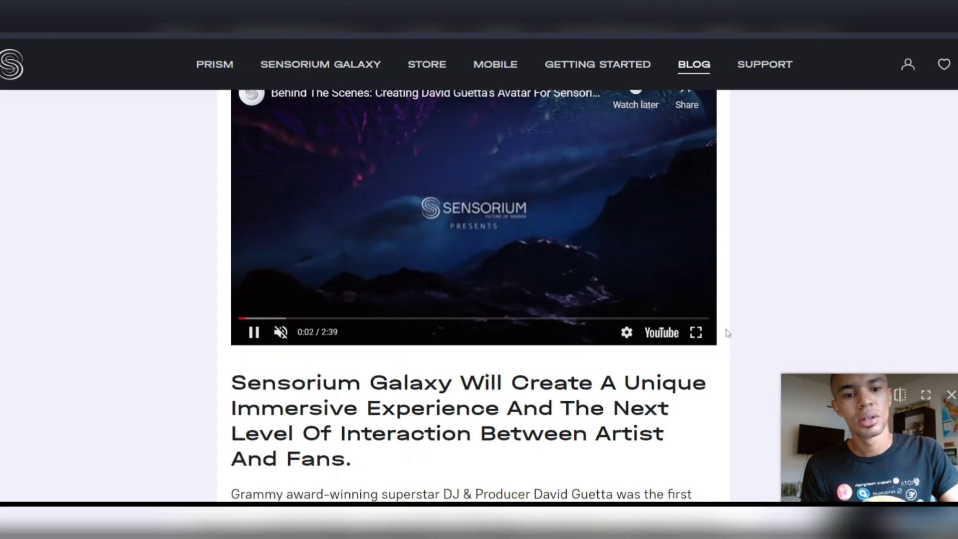
Watch the David Guetta avatar video in full screen.
left_click(697, 334)
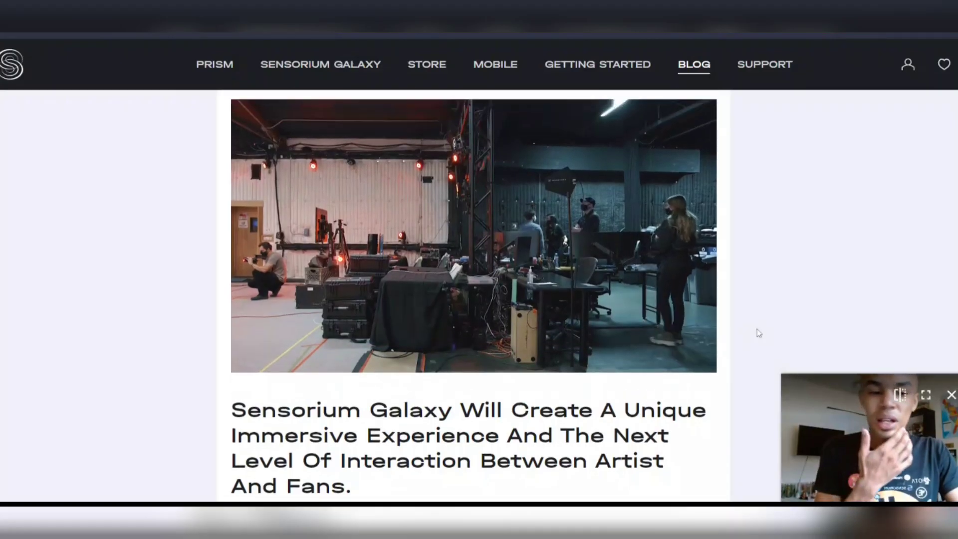
scroll(759, 326, "down", 10)
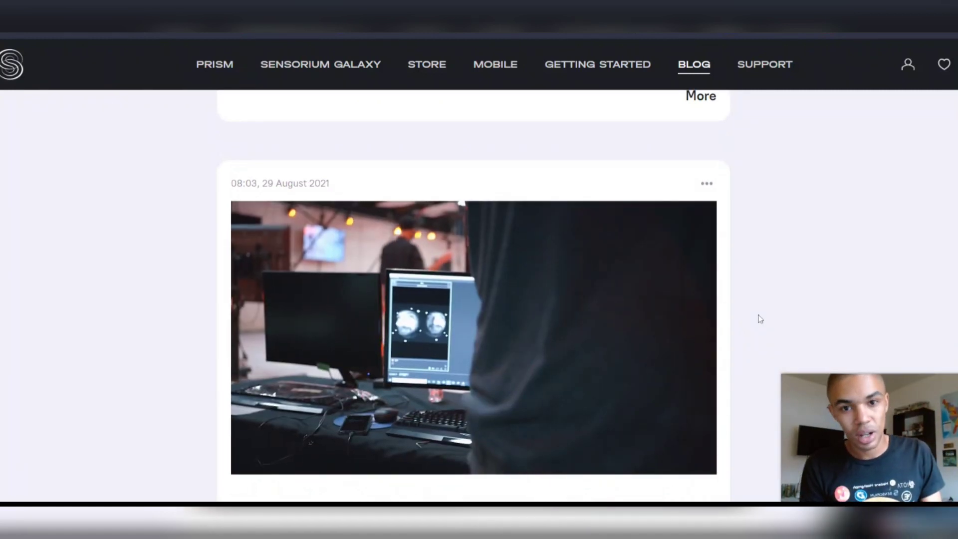